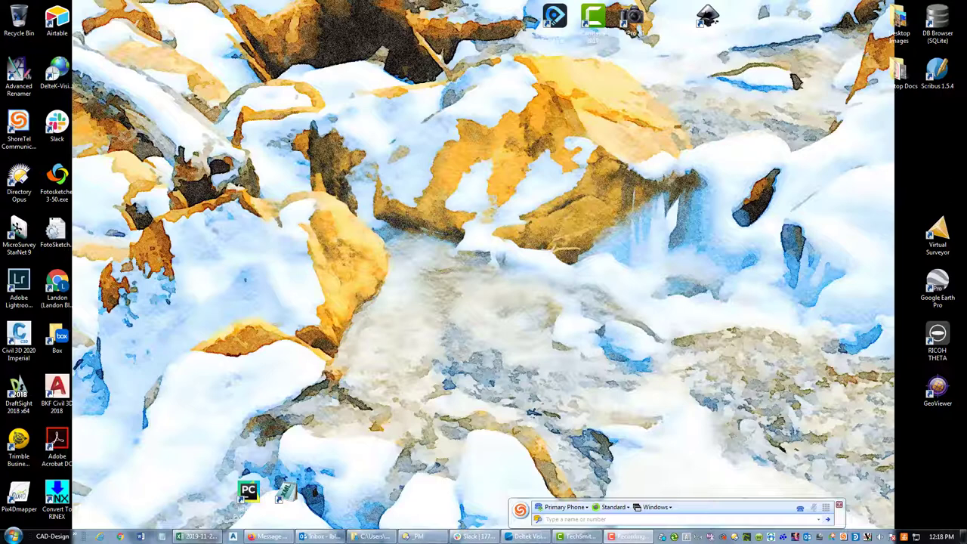
Bring up the 2019-11-26 CPBM workbook and review its notes, billing, remaining tasks, extra work and anticipated tasks sheets.
{"action": "left_click", "coordinate": [197, 536]}
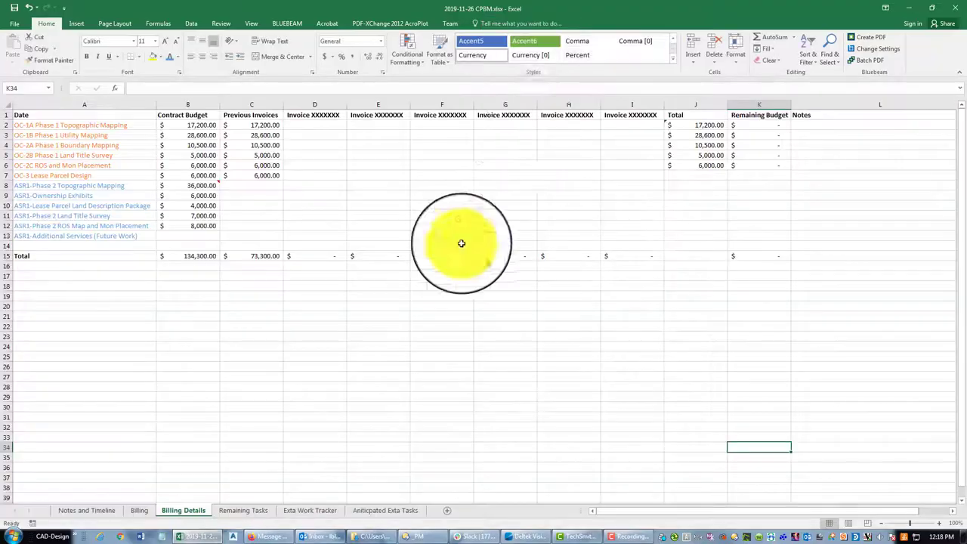
{"action": "left_click", "coordinate": [97, 510]}
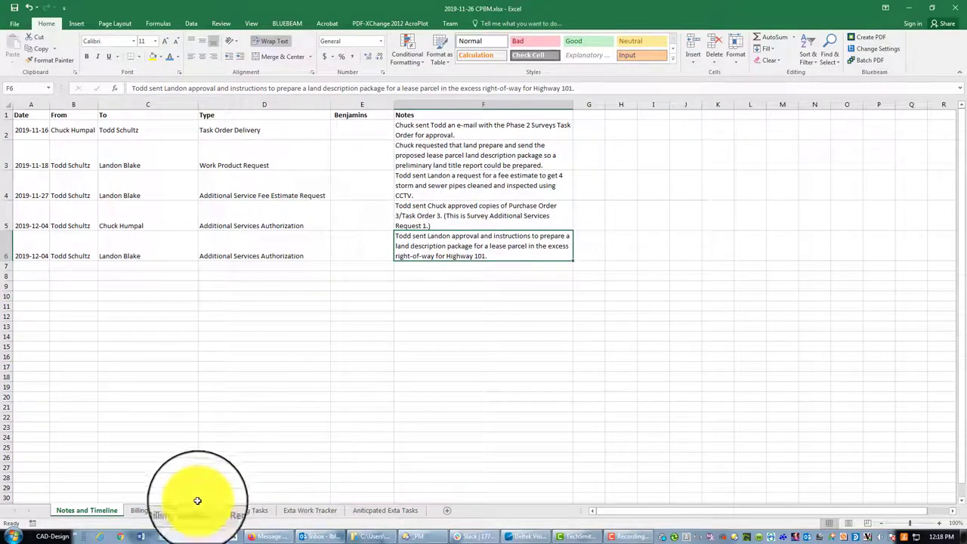
{"action": "left_click", "coordinate": [138, 510]}
{"action": "left_click_drag", "start_coordinate": [670, 125], "coordinate": [15, 125]}
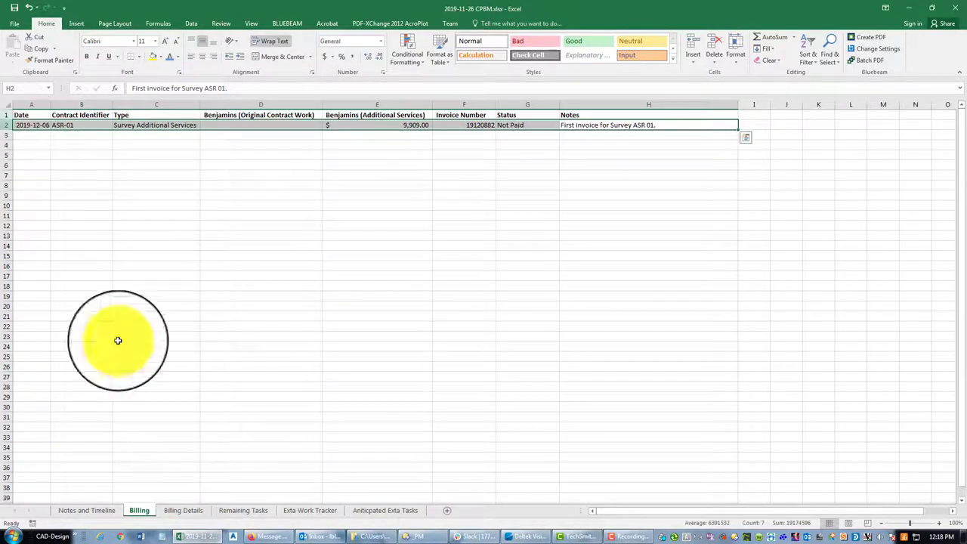
{"action": "left_click", "coordinate": [253, 511]}
{"action": "left_click", "coordinate": [306, 511]}
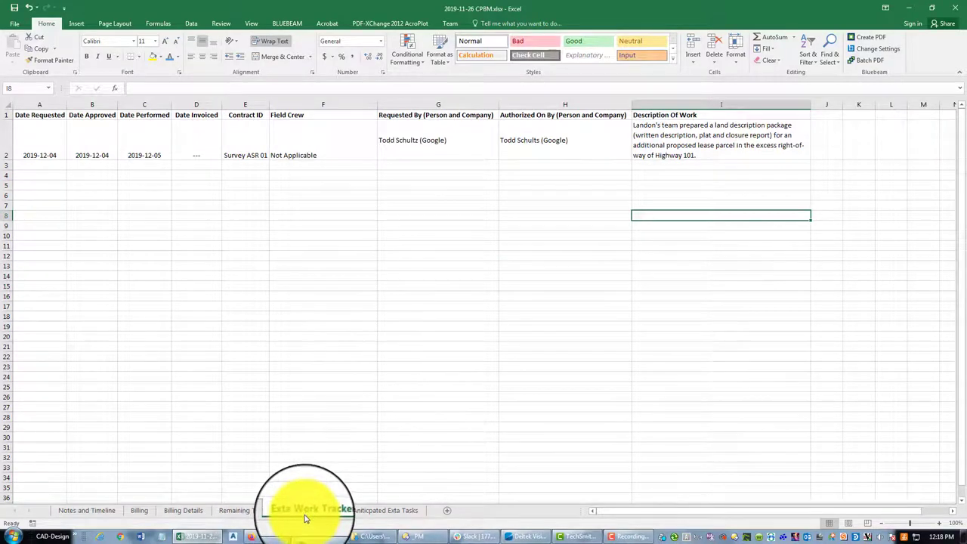
{"action": "left_click", "coordinate": [289, 283]}
{"action": "left_click_drag", "start_coordinate": [710, 145], "coordinate": [38, 139]}
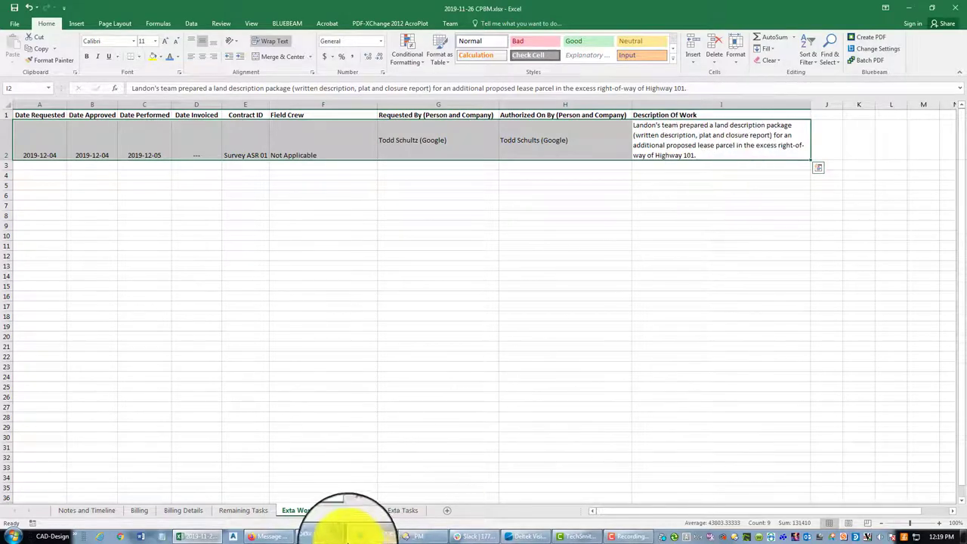
{"action": "left_click", "coordinate": [368, 514]}
{"action": "left_click", "coordinate": [226, 316]}
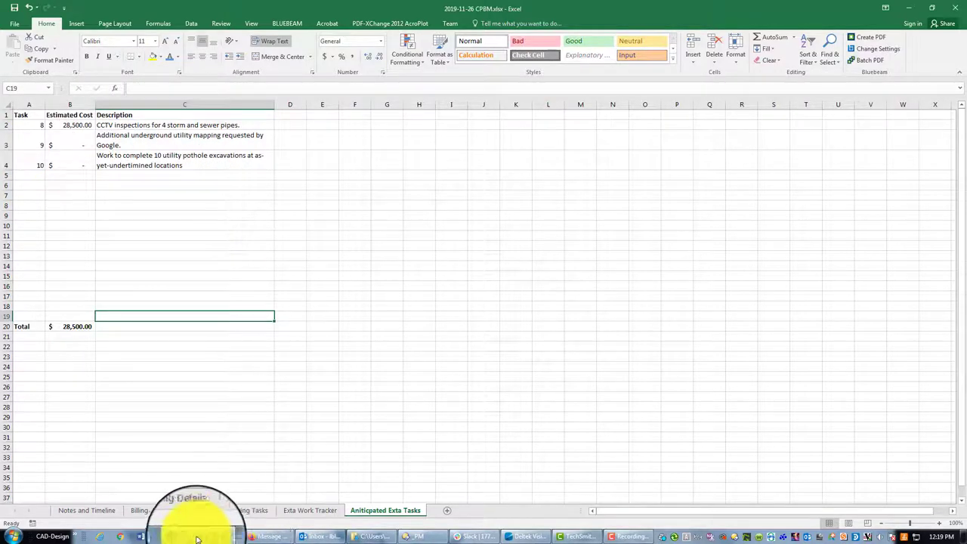
Change the first column's header on the Billing Details sheet to Task.
{"action": "left_click", "coordinate": [180, 517]}
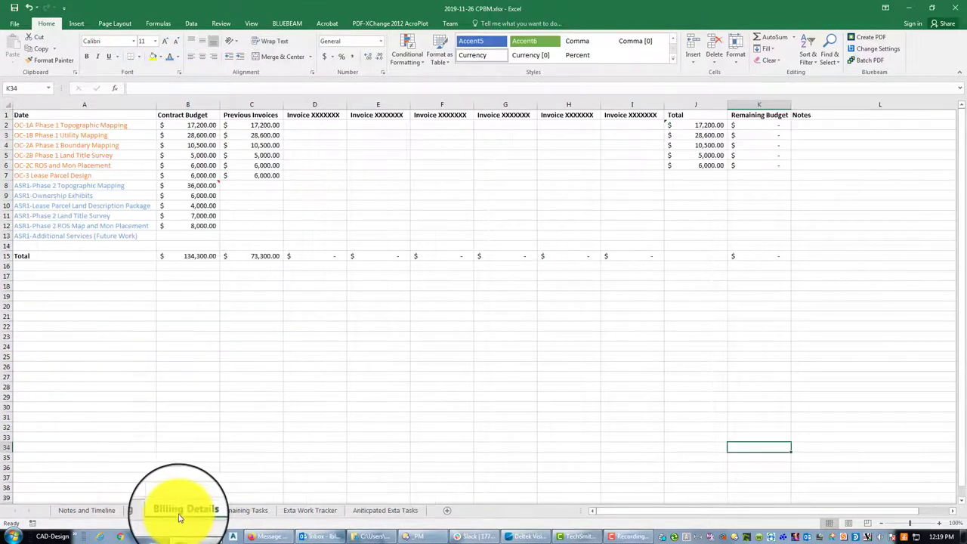
{"action": "left_click", "coordinate": [362, 326]}
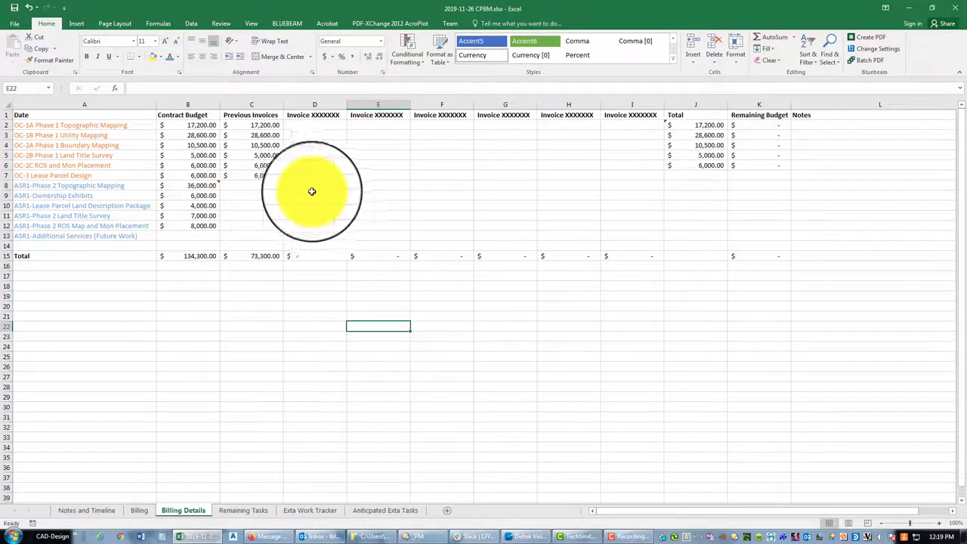
{"action": "left_click", "coordinate": [349, 175]}
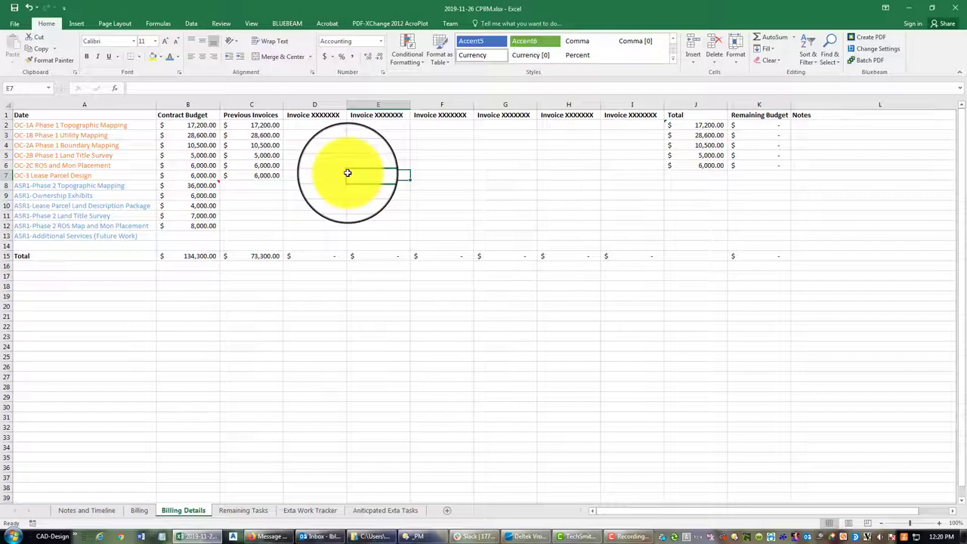
{"action": "left_click", "coordinate": [389, 426]}
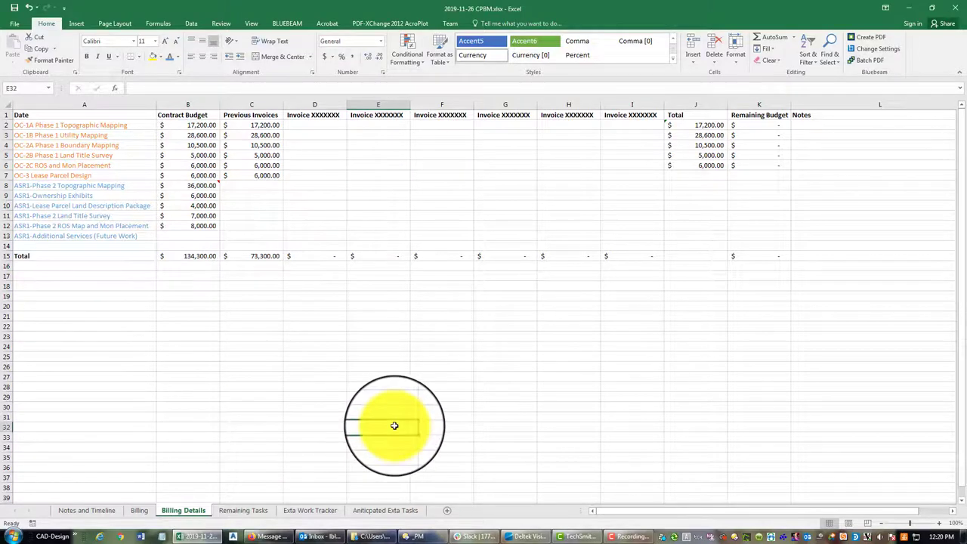
{"action": "left_click", "coordinate": [57, 114]}
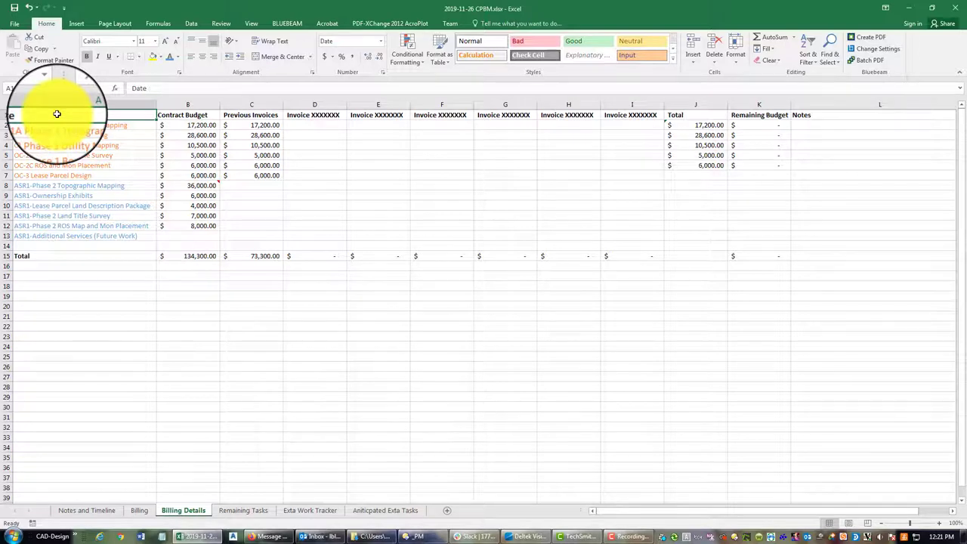
{"action": "type", "text": "Task"}
{"action": "key", "text": "Return"}
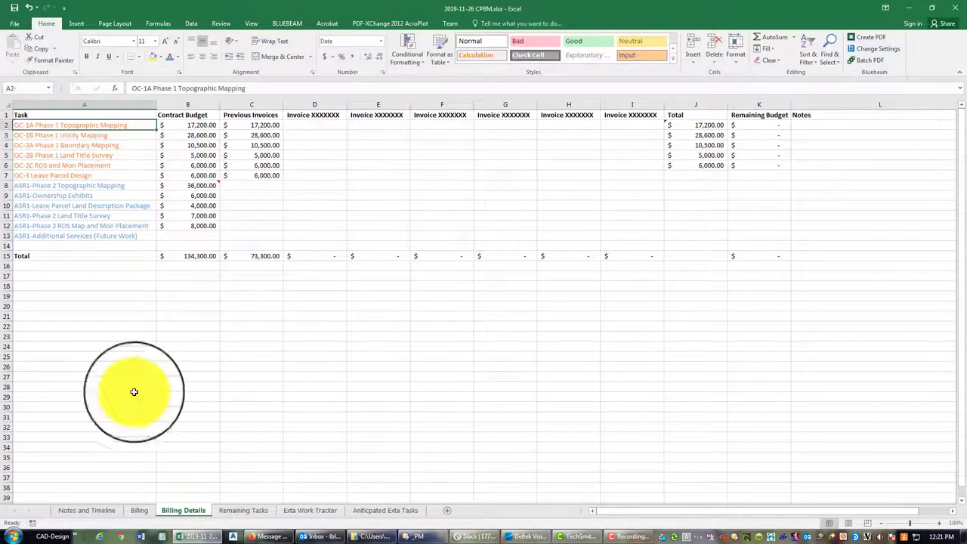
Examine how the task list divides into original contract (OC) and ASR1 tasks, following the OC rows across the invoice columns.
{"action": "left_click_drag", "start_coordinate": [84, 129], "coordinate": [92, 178]}
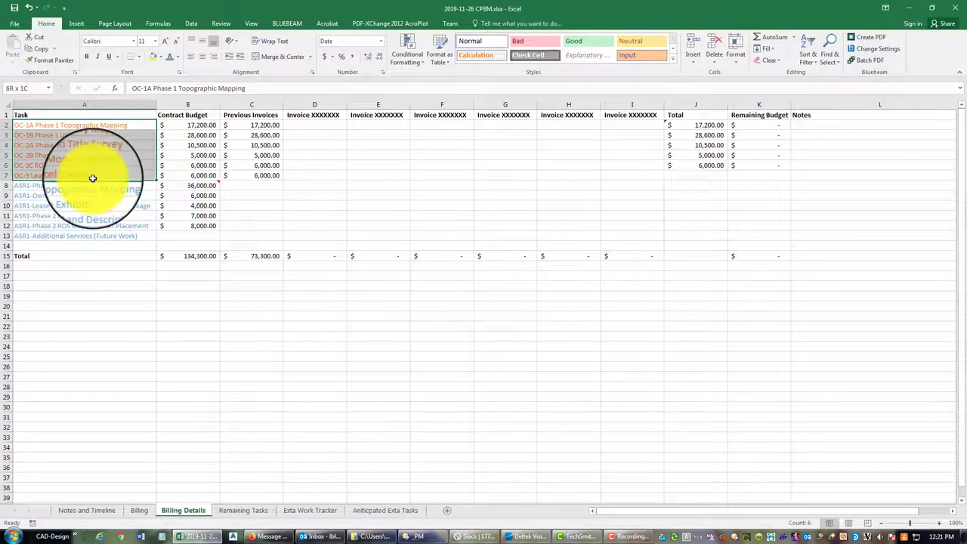
{"action": "left_click", "coordinate": [99, 359]}
{"action": "left_click", "coordinate": [69, 127]}
{"action": "left_click_drag", "start_coordinate": [69, 145], "coordinate": [82, 242]}
{"action": "left_click", "coordinate": [68, 346]}
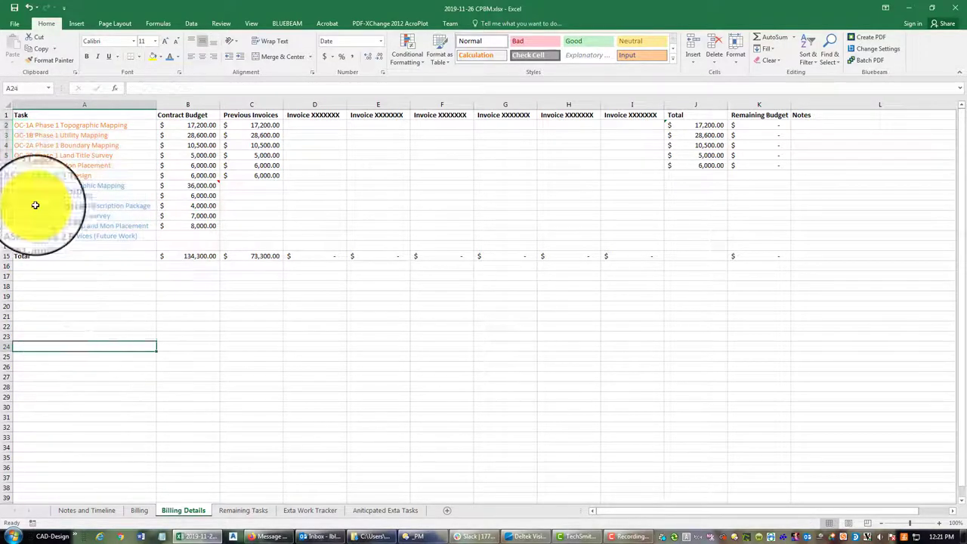
{"action": "left_click", "coordinate": [18, 125]}
{"action": "left_click", "coordinate": [29, 186]}
{"action": "left_click_drag", "start_coordinate": [30, 196], "coordinate": [38, 242]}
{"action": "left_click", "coordinate": [83, 296]}
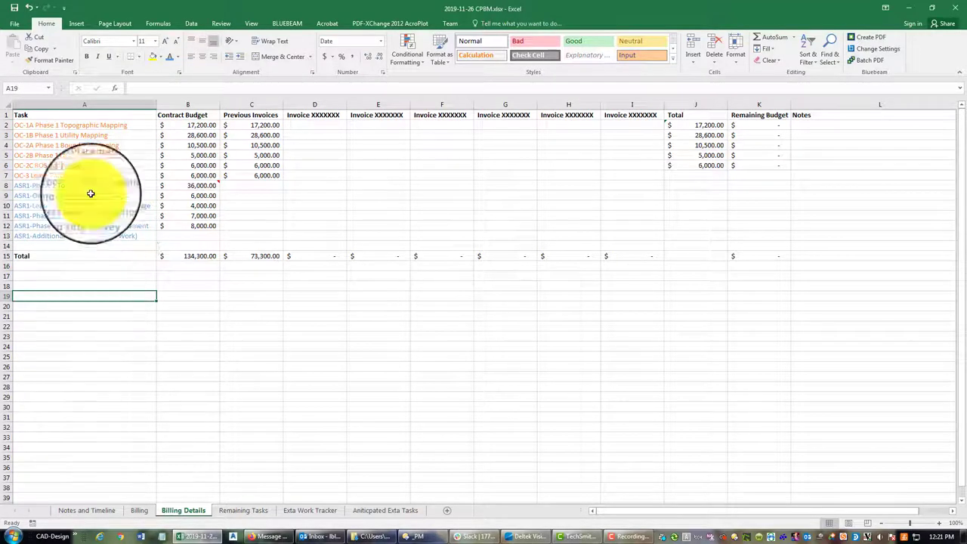
{"action": "left_click_drag", "start_coordinate": [86, 124], "coordinate": [690, 177]}
{"action": "left_click", "coordinate": [504, 396]}
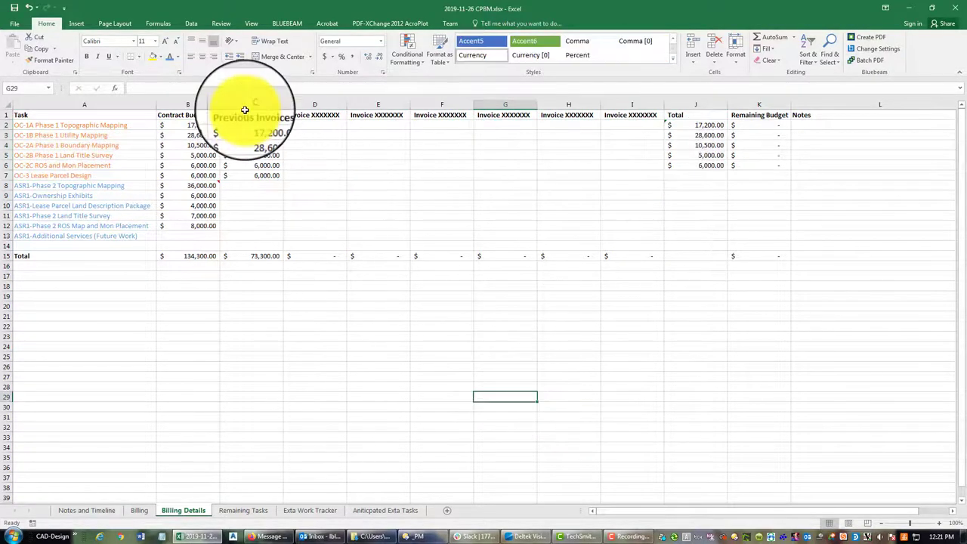
Examine the Previous Invoices column and compare the amounts for the original contract tasks with the ASR1 tasks.
{"action": "left_click", "coordinate": [271, 114]}
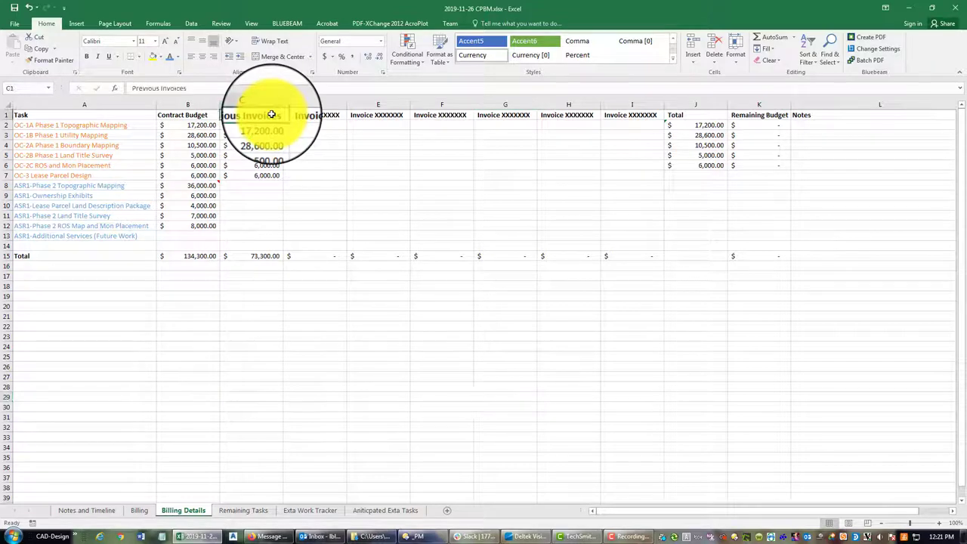
{"action": "left_click", "coordinate": [270, 103]}
{"action": "left_click", "coordinate": [363, 236]}
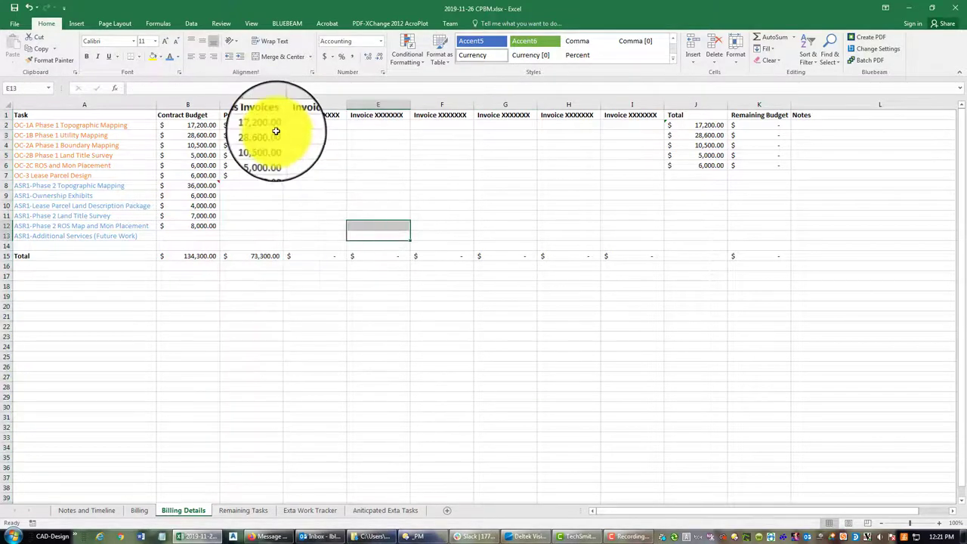
{"action": "left_click", "coordinate": [272, 205]}
{"action": "left_click_drag", "start_coordinate": [23, 189], "coordinate": [64, 236]}
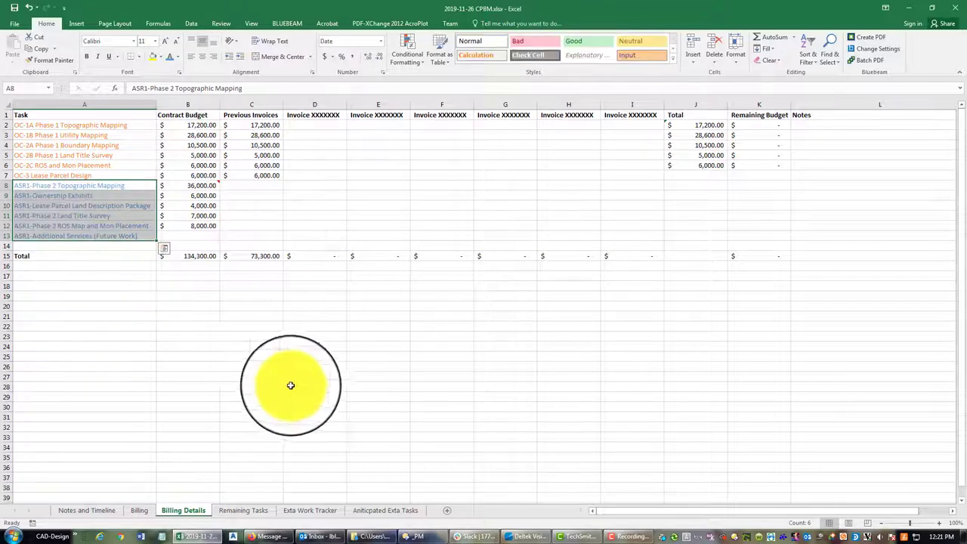
{"action": "left_click", "coordinate": [253, 356]}
{"action": "left_click_drag", "start_coordinate": [47, 125], "coordinate": [110, 236]}
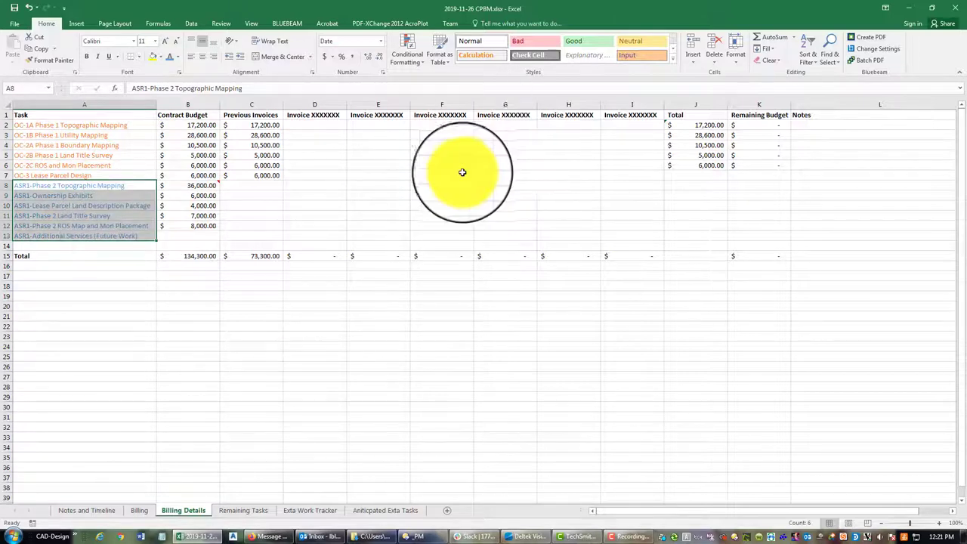
{"action": "left_click", "coordinate": [306, 362]}
{"action": "left_click_drag", "start_coordinate": [261, 125], "coordinate": [268, 152]}
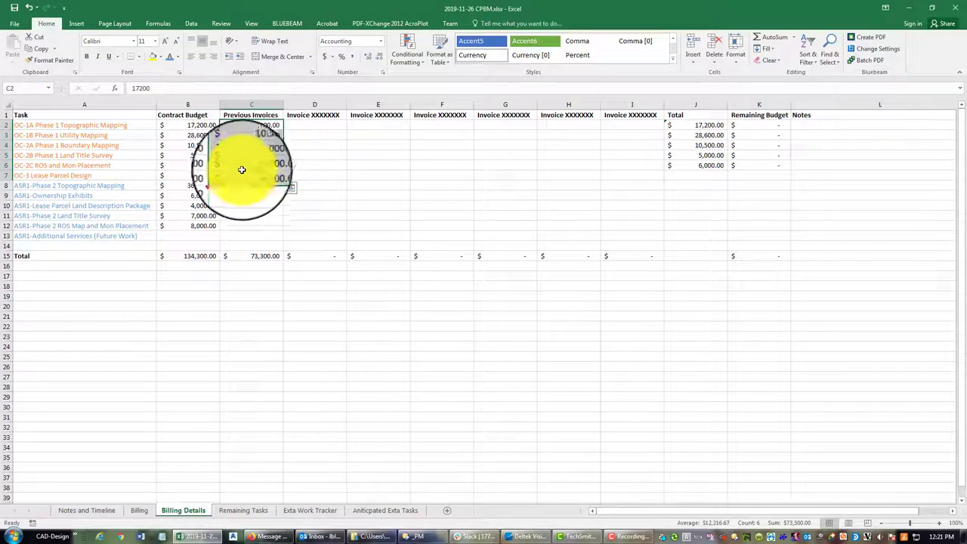
{"action": "left_click", "coordinate": [277, 356]}
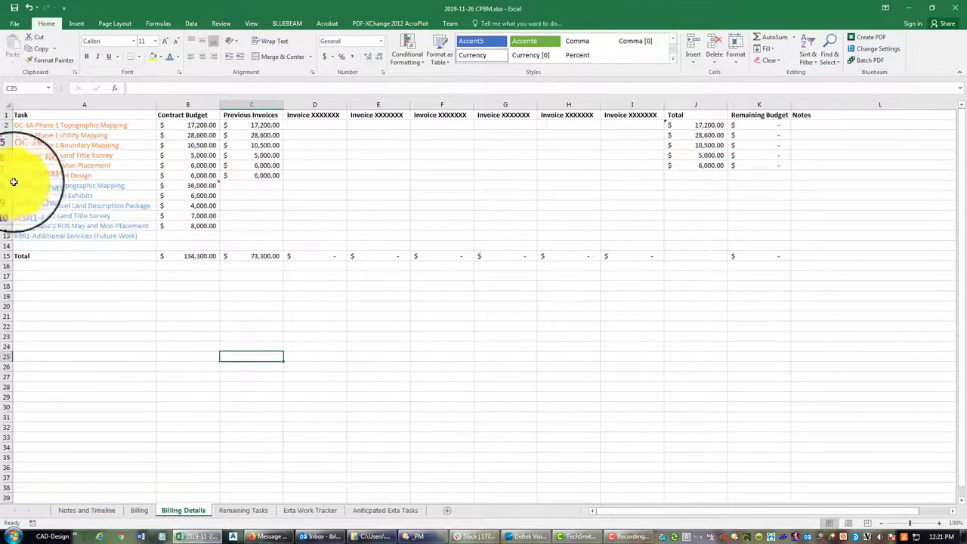
Examine the individual ASR1 tasks and read the comment on the contract budget for ASR1-Phase 2 Topographic Mapping.
{"action": "left_click_drag", "start_coordinate": [47, 188], "coordinate": [88, 240]}
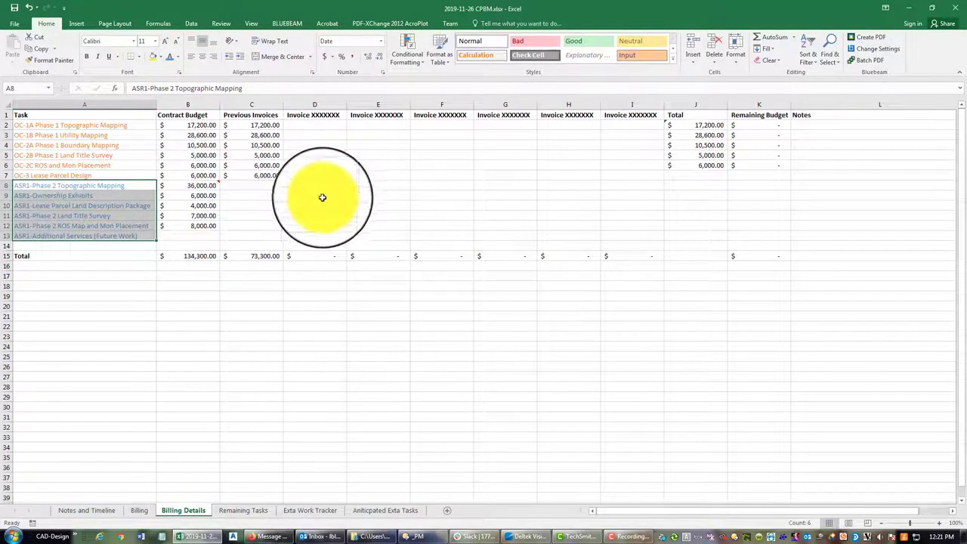
{"action": "left_click", "coordinate": [45, 187]}
{"action": "left_click", "coordinate": [48, 199]}
{"action": "left_click", "coordinate": [48, 214]}
{"action": "left_click", "coordinate": [51, 231]}
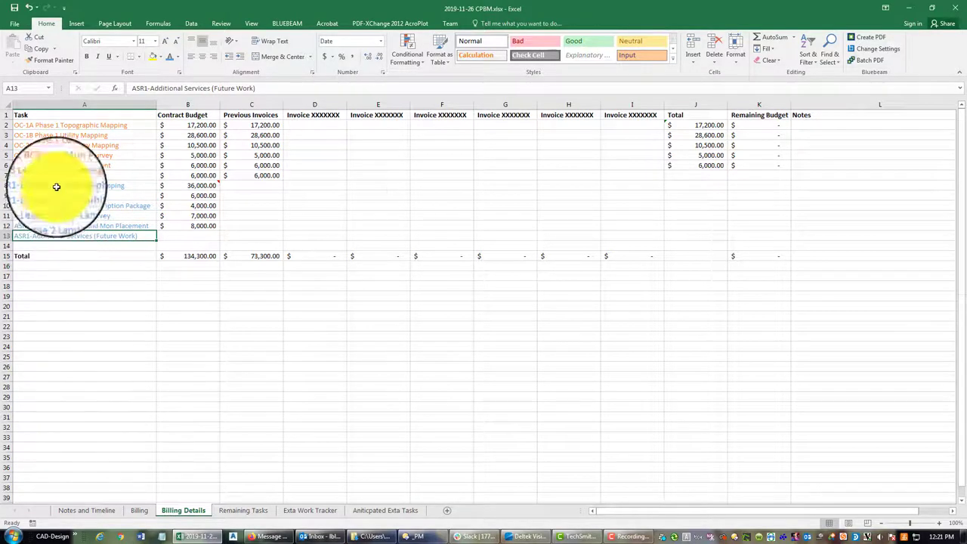
{"action": "left_click", "coordinate": [532, 375]}
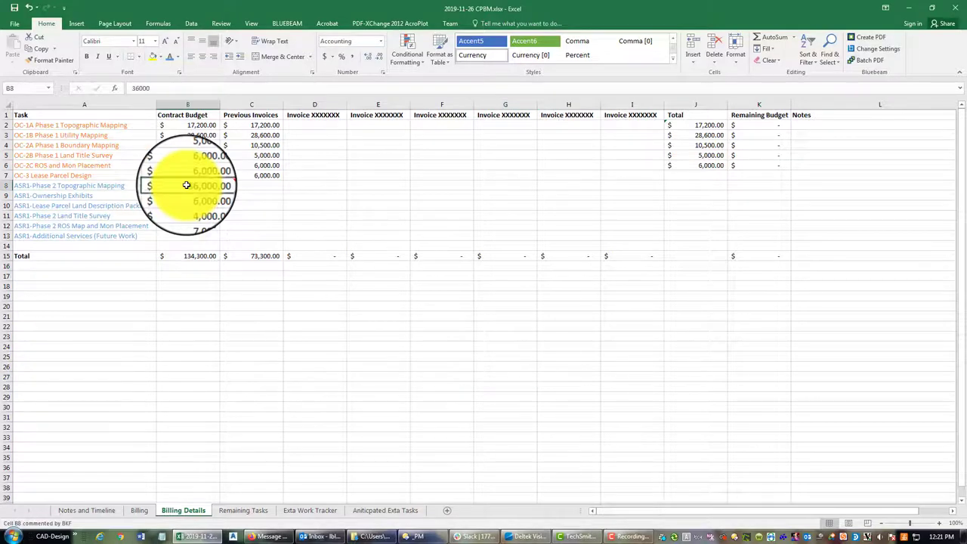
{"action": "mouse_move", "coordinate": [216, 186]}
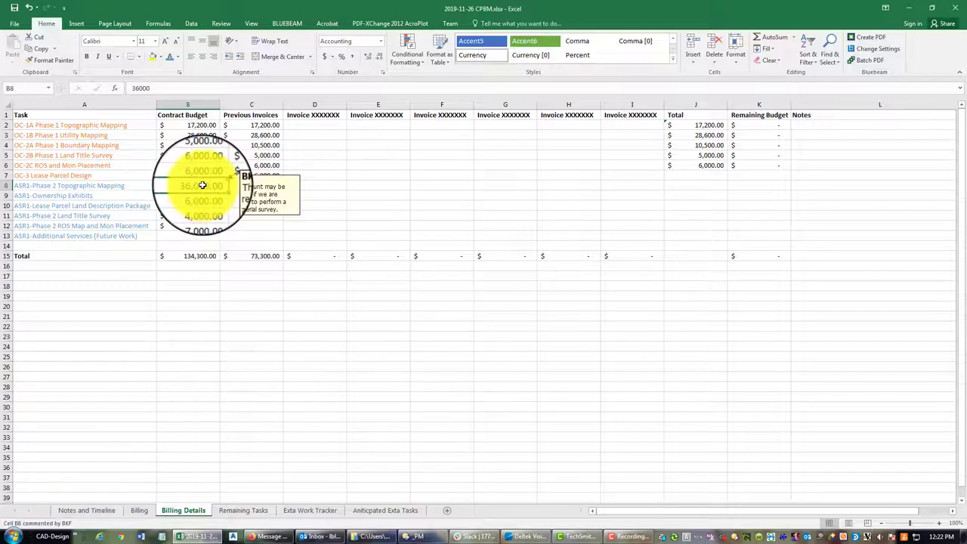
{"action": "left_click", "coordinate": [315, 324]}
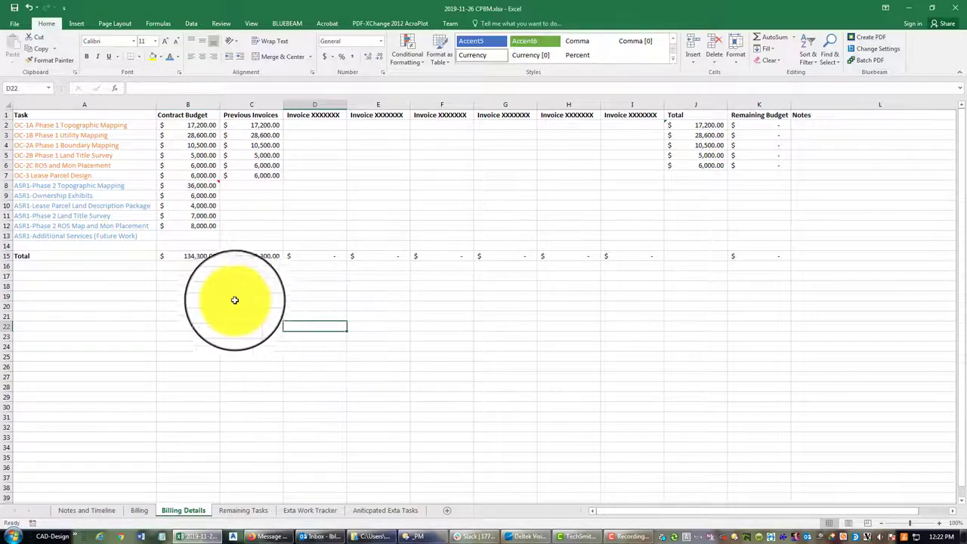
Enter 0 under Previous Invoices for the five ASR1 tasks from Phase 2 Topographic Mapping through Phase 2 ROS Map and Mon Placement.
{"action": "left_click", "coordinate": [224, 216]}
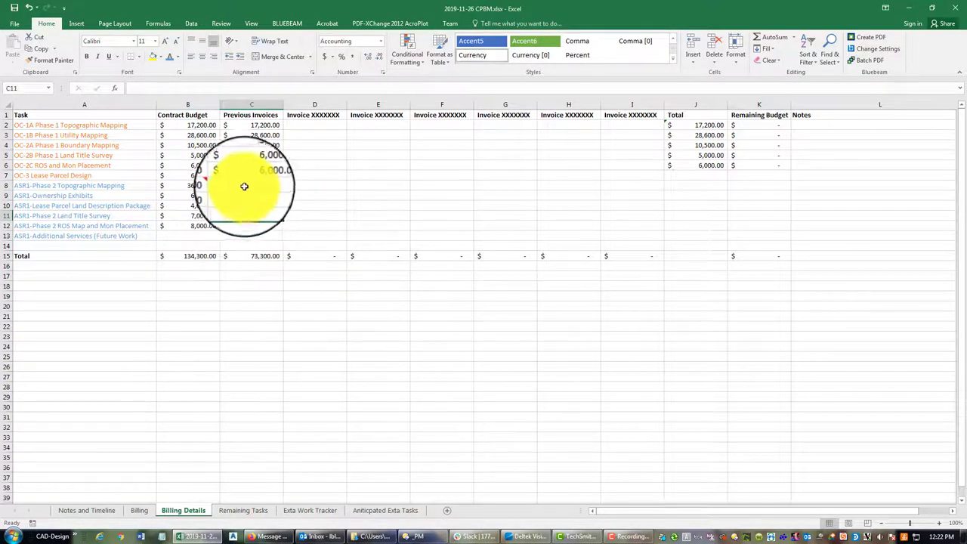
{"action": "left_click", "coordinate": [261, 189]}
{"action": "type", "text": "0"}
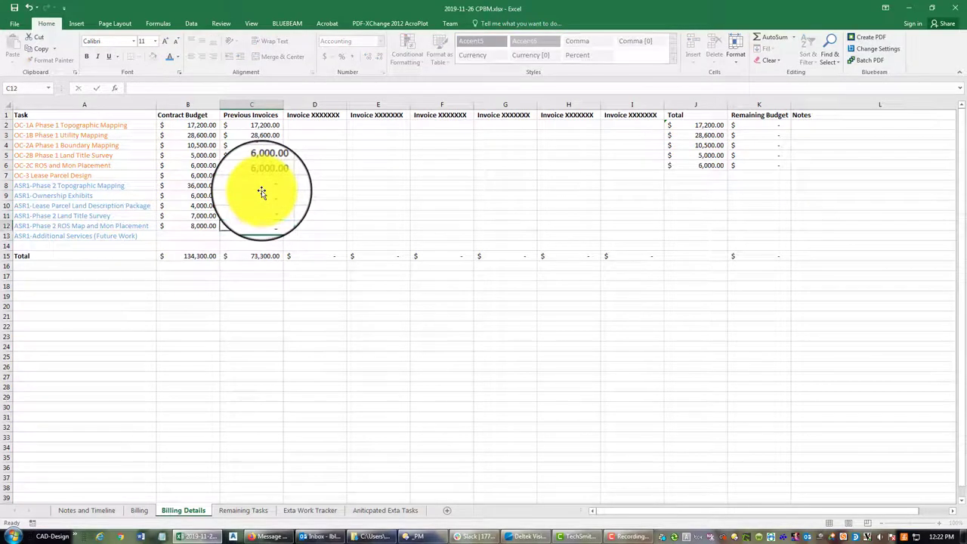
{"action": "key", "text": "Return"}
{"action": "left_click_drag", "start_coordinate": [259, 126], "coordinate": [268, 175]}
{"action": "left_click", "coordinate": [383, 206]}
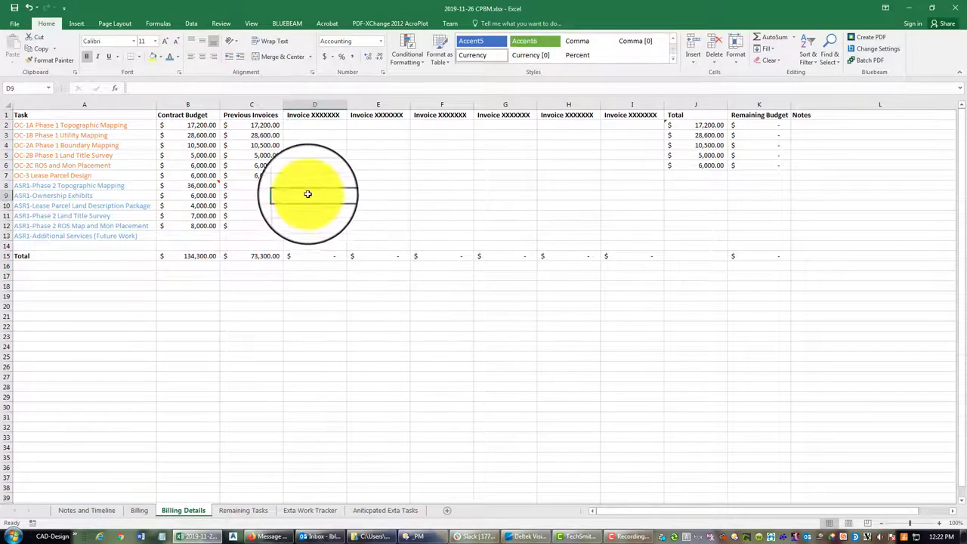
{"action": "left_click_drag", "start_coordinate": [309, 188], "coordinate": [317, 225]}
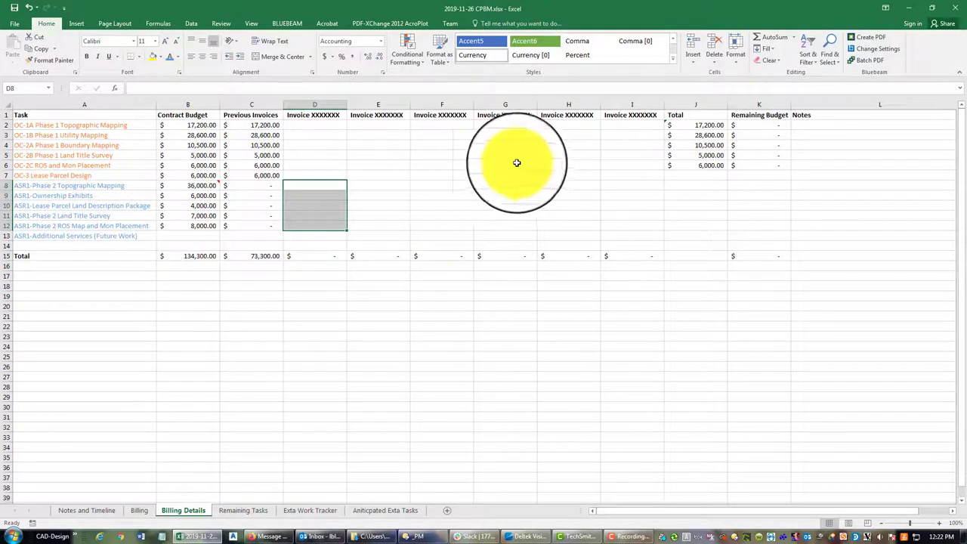
{"action": "left_click", "coordinate": [529, 378]}
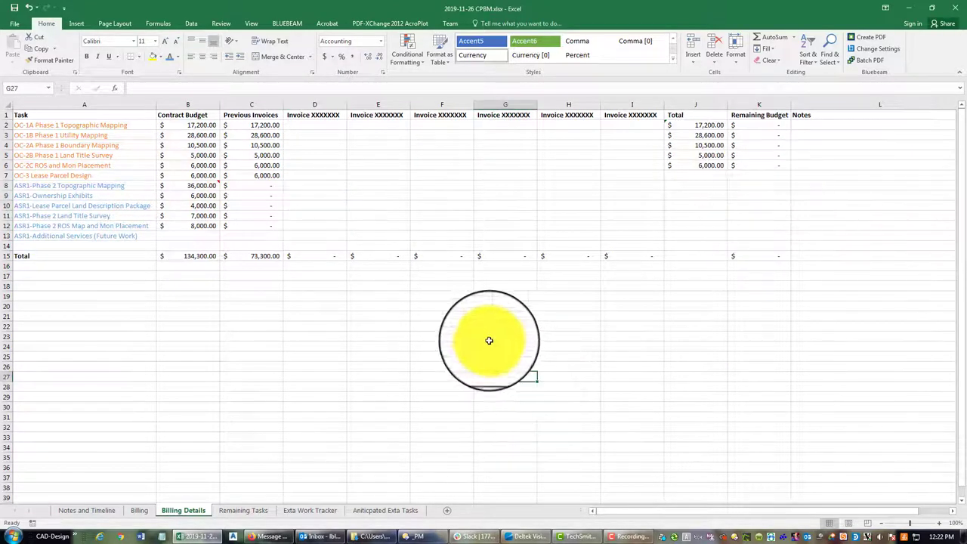
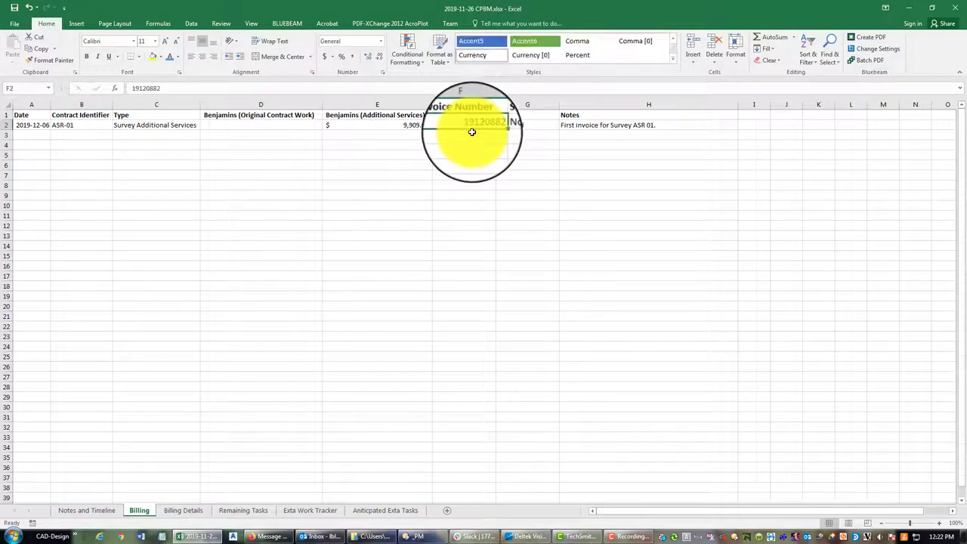
Copy the ASR-01 invoice number from the Billing sheet and return to the first invoice column of the Billing Details sheet.
{"action": "key", "text": "ctrl+c"}
{"action": "left_click", "coordinate": [600, 296]}
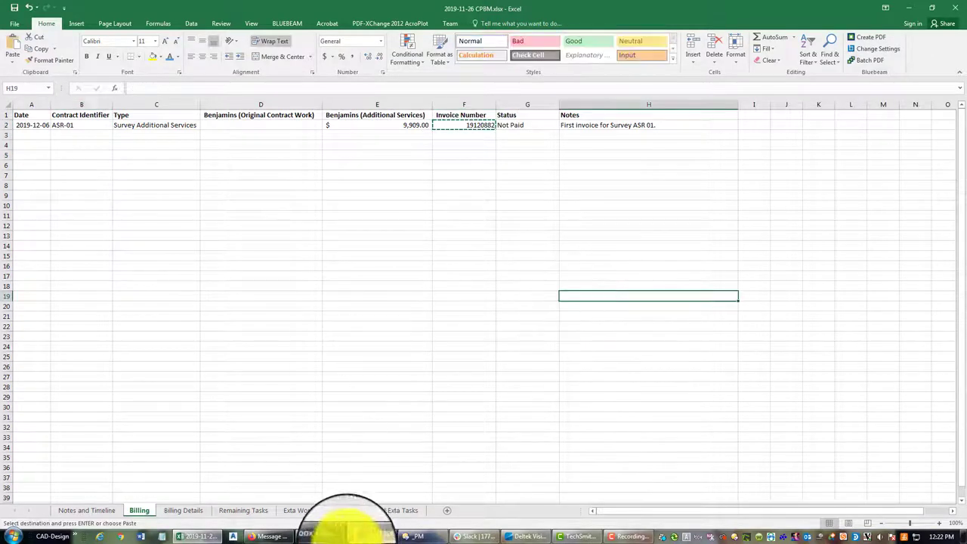
{"action": "left_click", "coordinate": [183, 511]}
{"action": "left_click", "coordinate": [333, 115]}
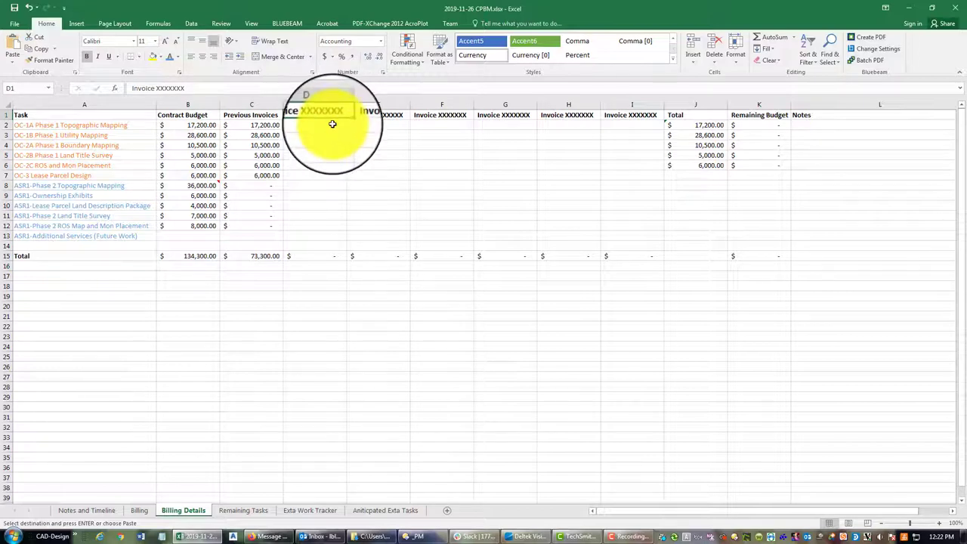
{"action": "left_click_drag", "start_coordinate": [332, 125], "coordinate": [325, 232]}
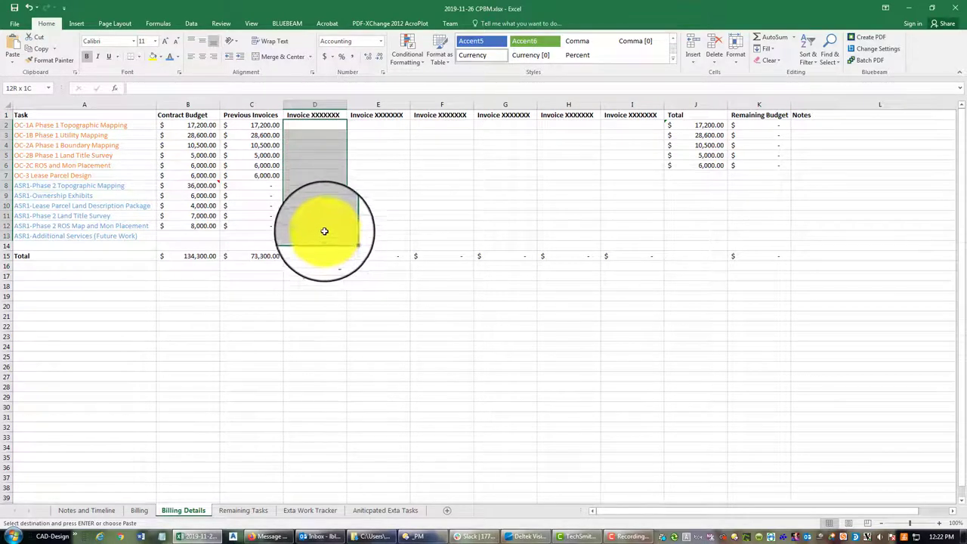
{"action": "left_click", "coordinate": [526, 199]}
Copy the OC-2C row's Total and Remaining Budget cells down through row 14 and clear the extra copies in row 14.
{"action": "left_click", "coordinate": [699, 178]}
{"action": "left_click_drag", "start_coordinate": [699, 178], "coordinate": [749, 246]}
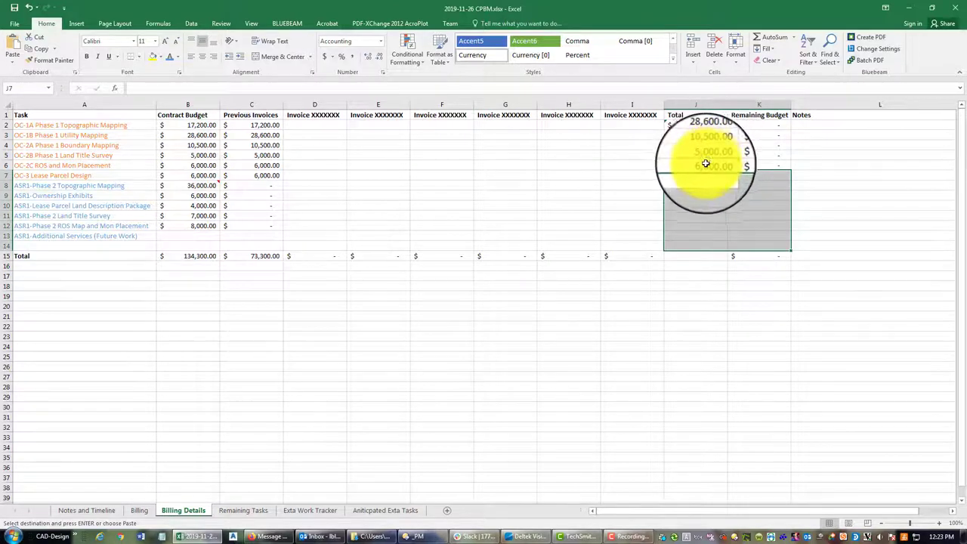
{"action": "left_click_drag", "start_coordinate": [707, 164], "coordinate": [761, 248]}
{"action": "key", "text": "ctrl+c"}
{"action": "key", "text": "ctrl+v"}
{"action": "left_click", "coordinate": [744, 373]}
{"action": "left_click", "coordinate": [619, 350]}
{"action": "key", "text": "Escape"}
{"action": "left_click", "coordinate": [724, 246]}
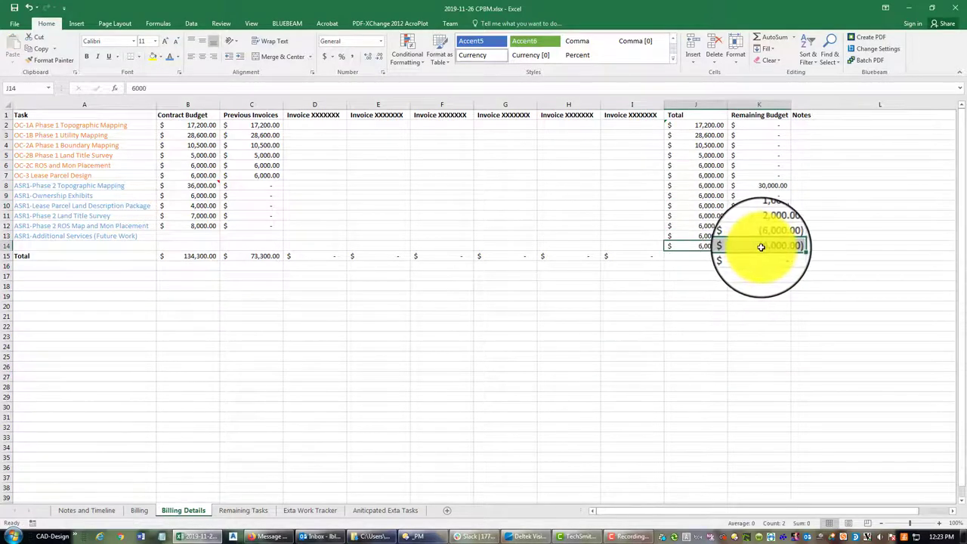
{"action": "key", "text": "Delete"}
Copy the SUM formula from the Total of OC-1A Phase 1 Topographic Mapping to all task rows down to row 13.
{"action": "left_click", "coordinate": [691, 236]}
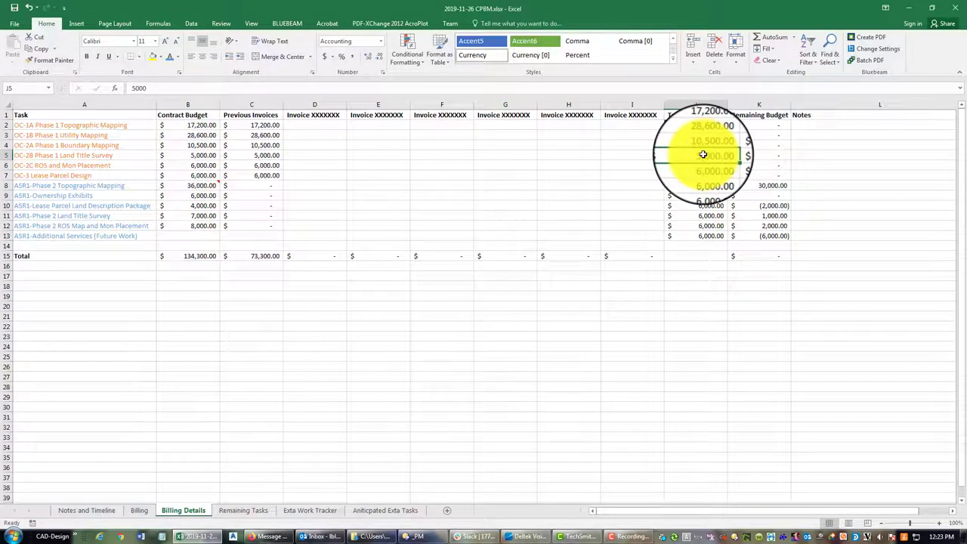
{"action": "left_click", "coordinate": [705, 124]}
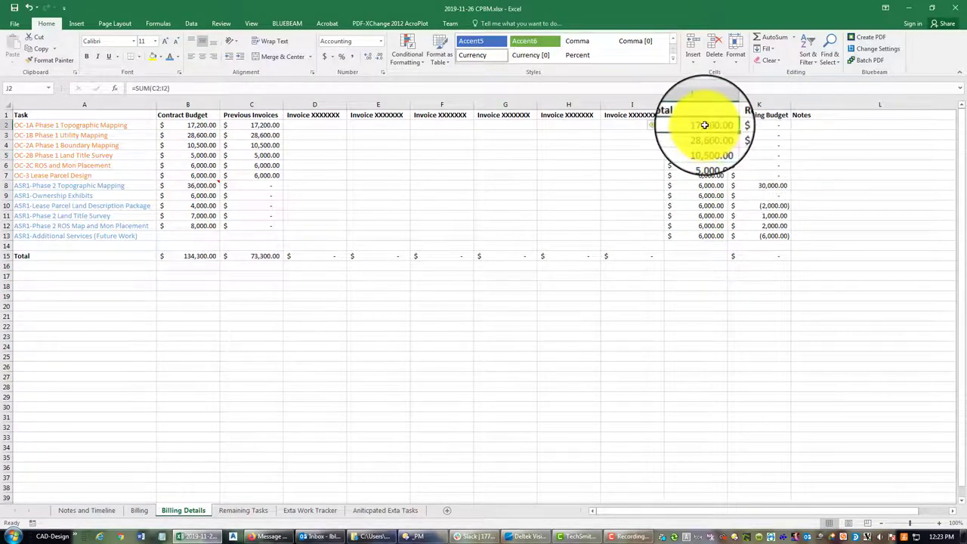
{"action": "key", "text": "ctrl+c"}
{"action": "left_click_drag", "start_coordinate": [707, 135], "coordinate": [710, 235]}
{"action": "key", "text": "ctrl+v"}
{"action": "left_click", "coordinate": [710, 320]}
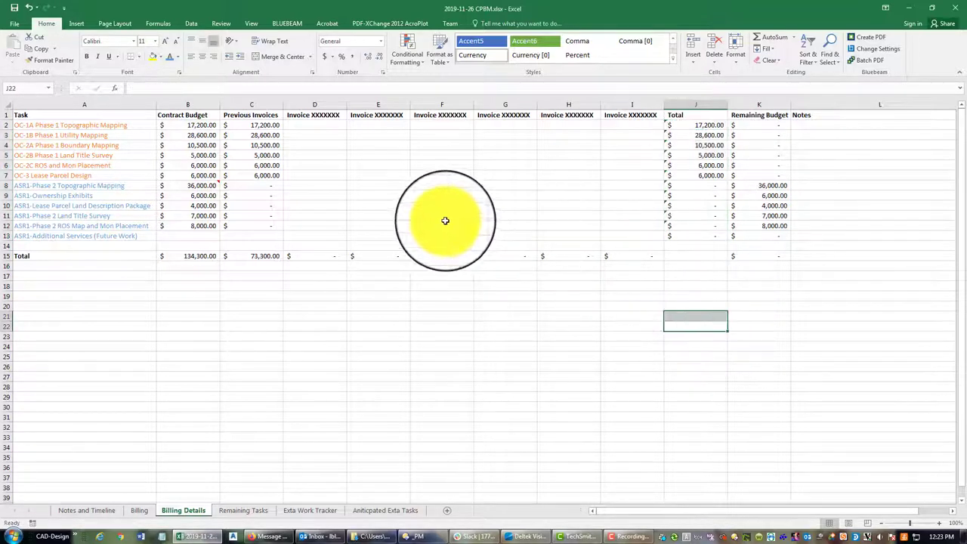
Replace the placeholder in the first invoice column's heading with the ASR-01 invoice number.
{"action": "left_click", "coordinate": [400, 206]}
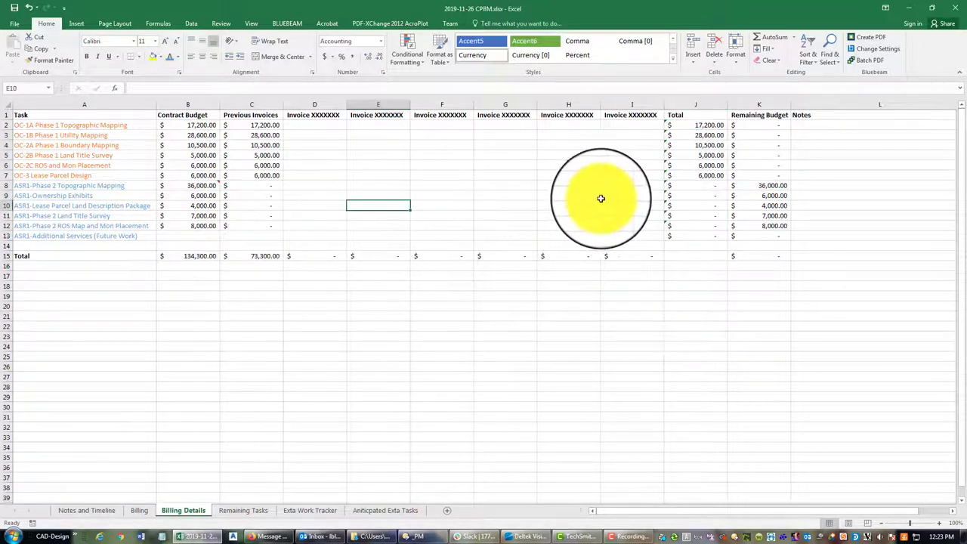
{"action": "left_click", "coordinate": [307, 195]}
{"action": "left_click", "coordinate": [261, 186]}
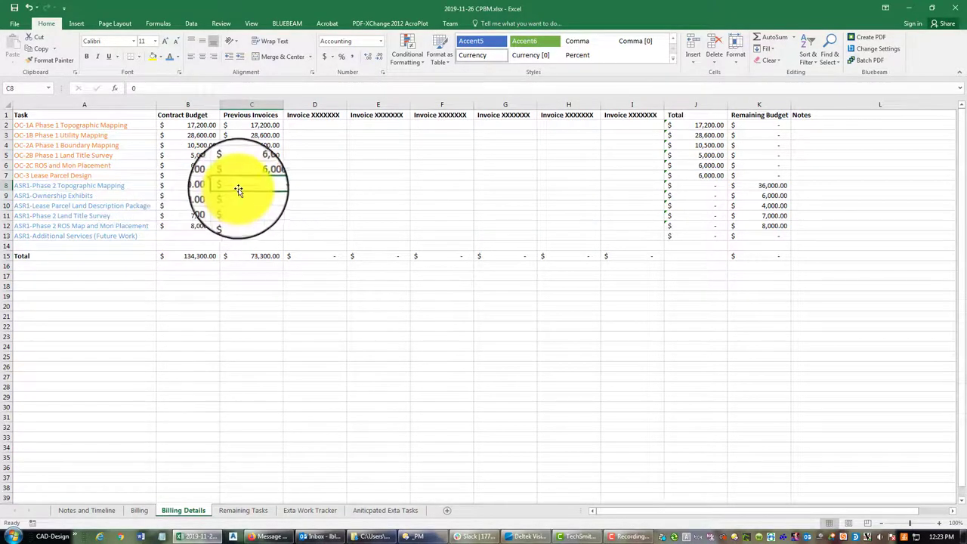
{"action": "double_click", "coordinate": [317, 115]}
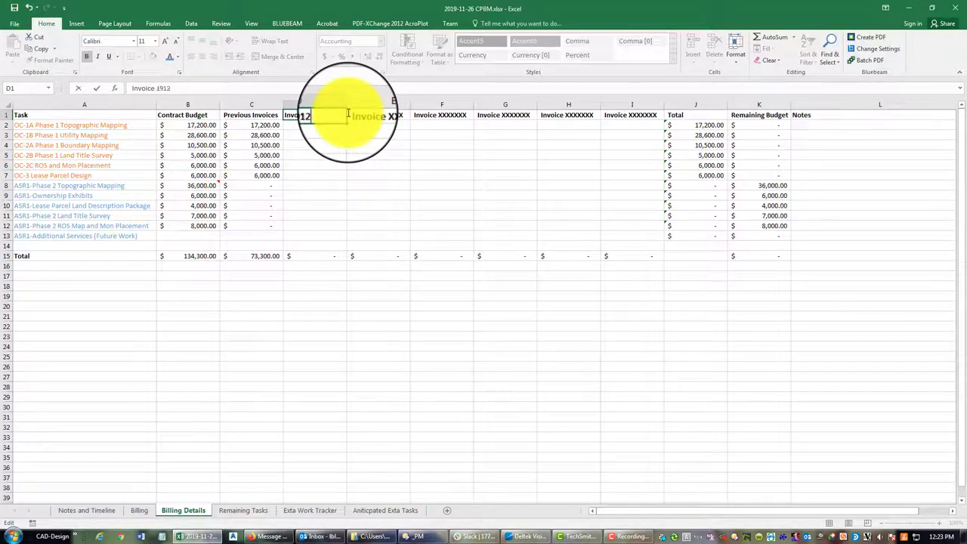
{"action": "left_click", "coordinate": [399, 194]}
{"action": "left_click", "coordinate": [505, 356]}
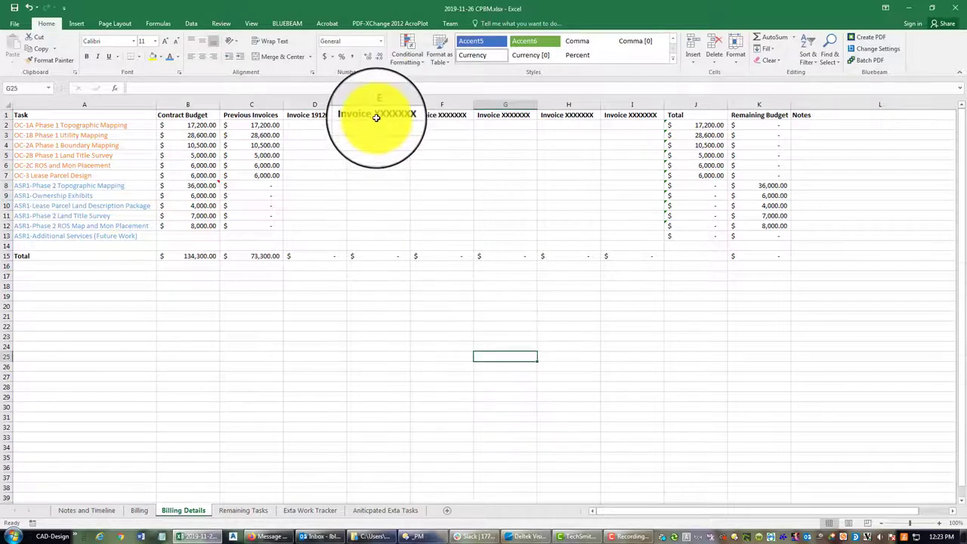
Examine the unused invoice column headings and the contract budgets of the five ASR1 tasks against the first invoice column.
{"action": "left_click_drag", "start_coordinate": [378, 115], "coordinate": [637, 115]}
{"action": "left_click", "coordinate": [292, 202]}
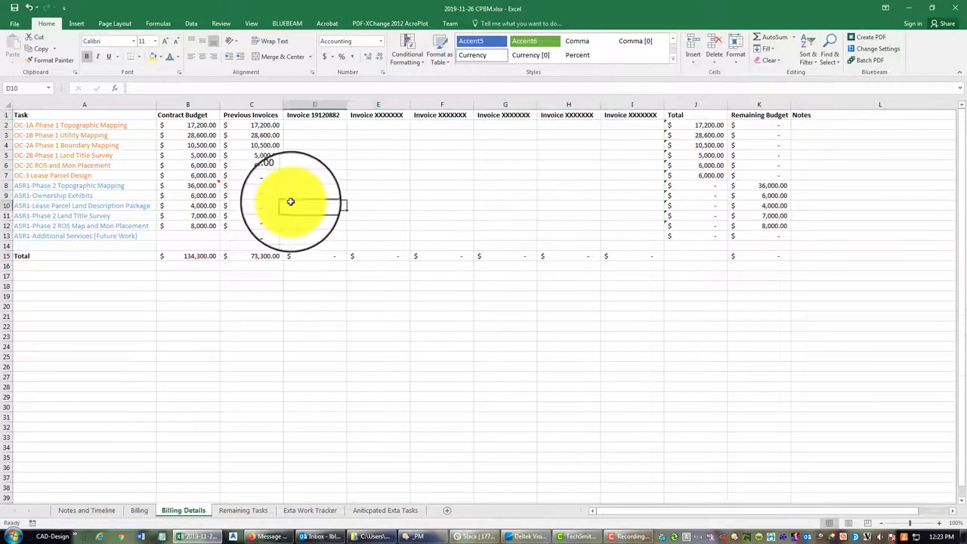
{"action": "left_click", "coordinate": [317, 119]}
{"action": "left_click", "coordinate": [359, 181]}
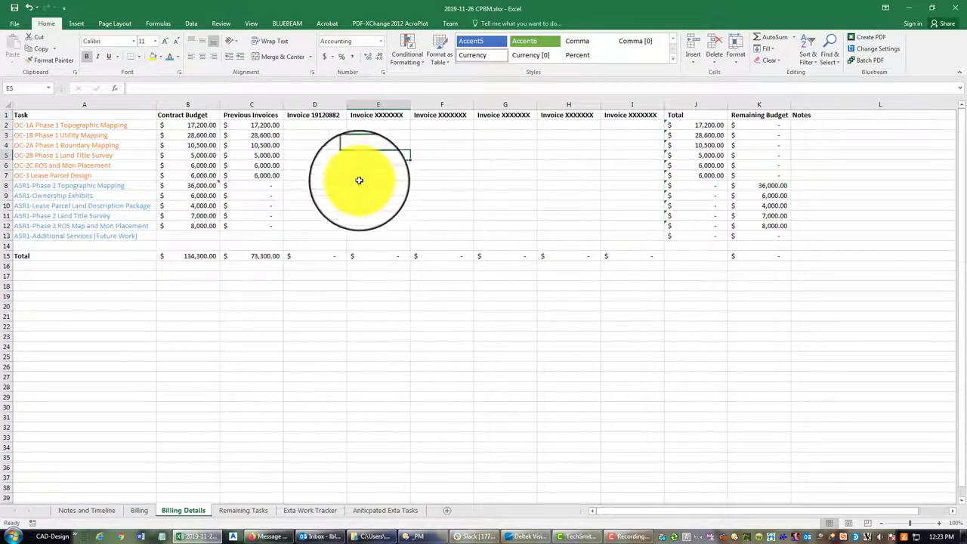
{"action": "left_click", "coordinate": [309, 187]}
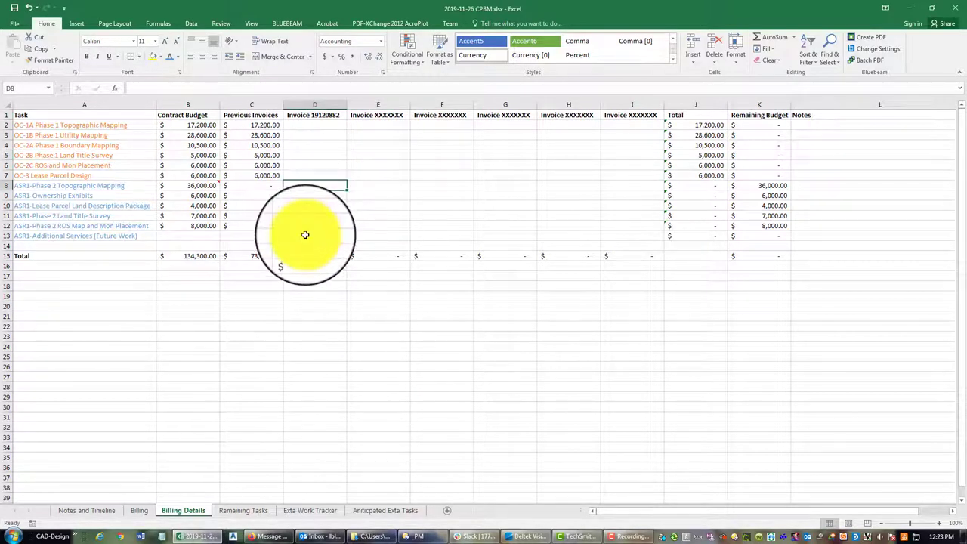
{"action": "left_click_drag", "start_coordinate": [197, 185], "coordinate": [190, 218]}
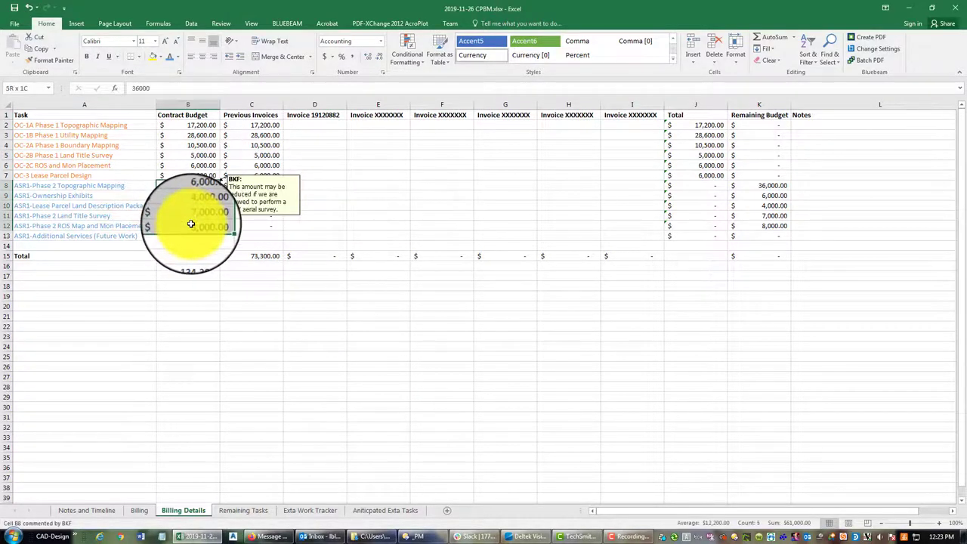
{"action": "left_click", "coordinate": [328, 188]}
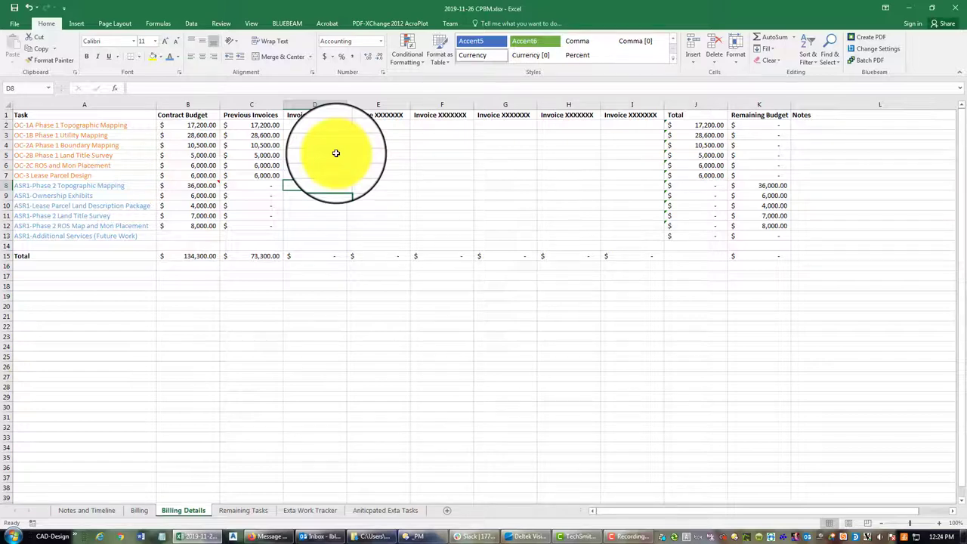
Enter 5,903 for ASR1-Ownership Exhibits in the first invoice column.
{"action": "left_click", "coordinate": [109, 196]}
{"action": "left_click", "coordinate": [304, 199]}
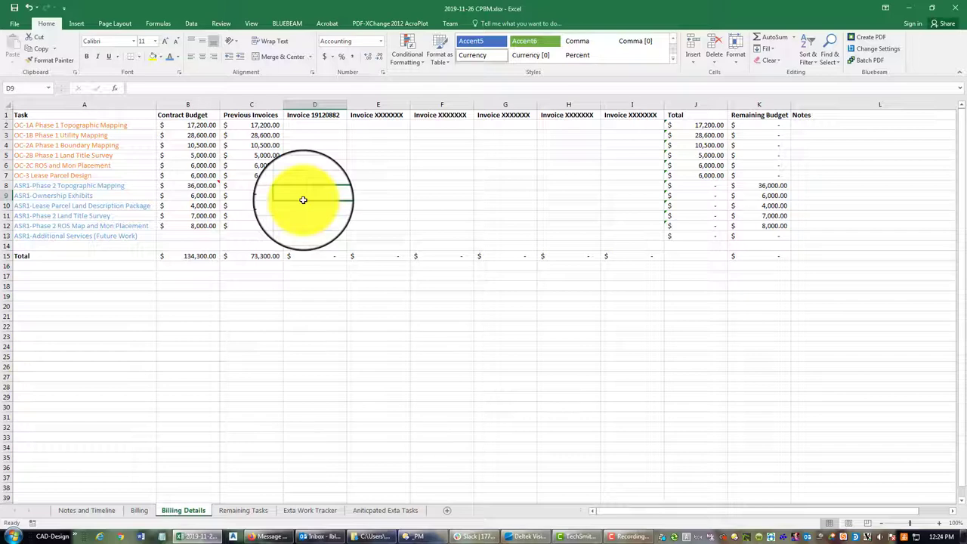
{"action": "type", "text": "5,90"}
{"action": "type", "text": "3"}
{"action": "key", "text": "Return"}
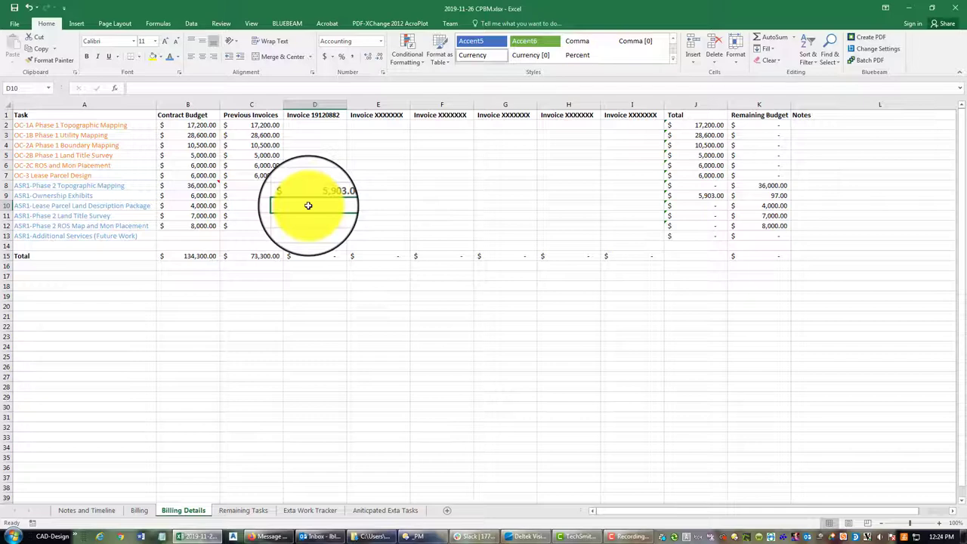
Enter 4006 for ASR1-Lease Parcel Land Description Package in the first invoice column and 0 for the three ASR1 tasks below it.
{"action": "type", "text": "4006"}
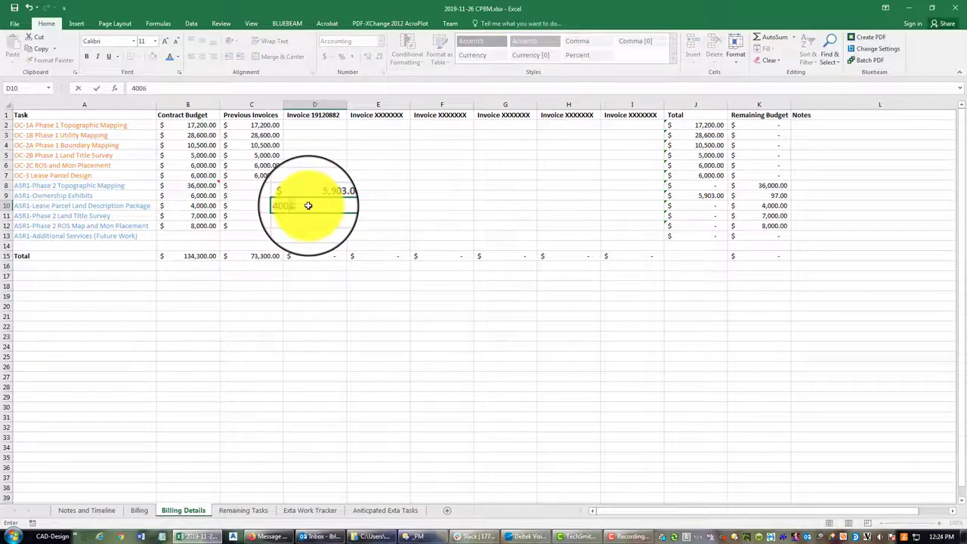
{"action": "key", "text": "Return"}
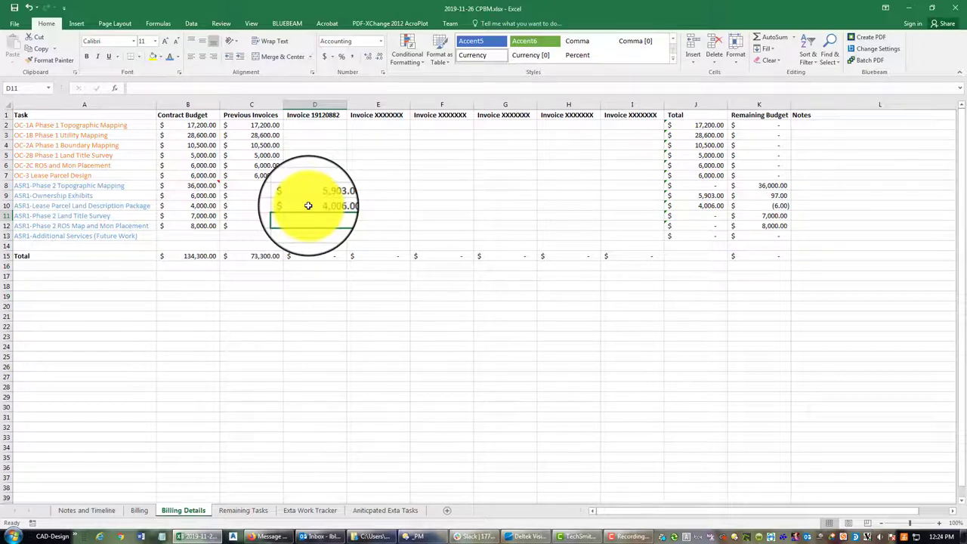
{"action": "type", "text": "0"}
{"action": "key", "text": "Return"}
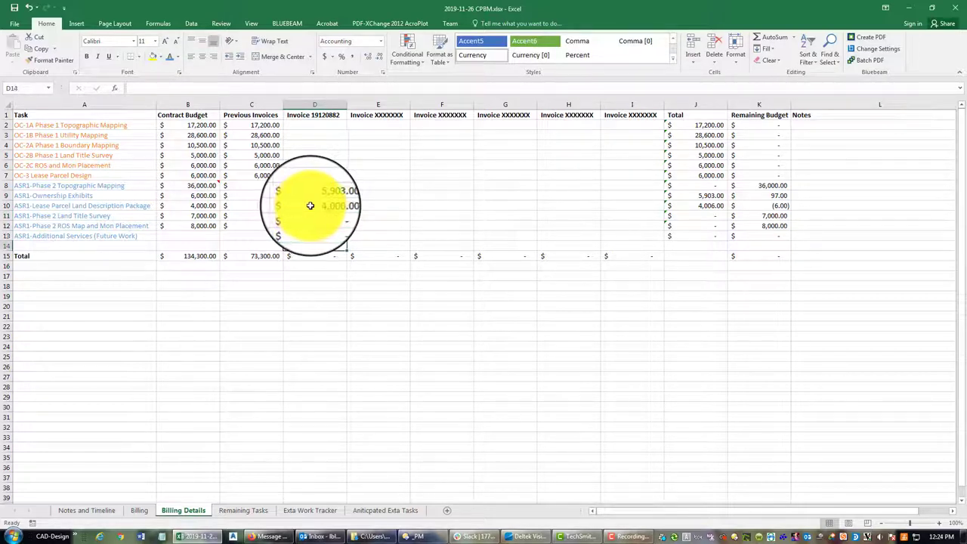
Check how the Total for ASR1-Ownership Exhibits sums the amounts across the invoice columns.
{"action": "left_click", "coordinate": [565, 215]}
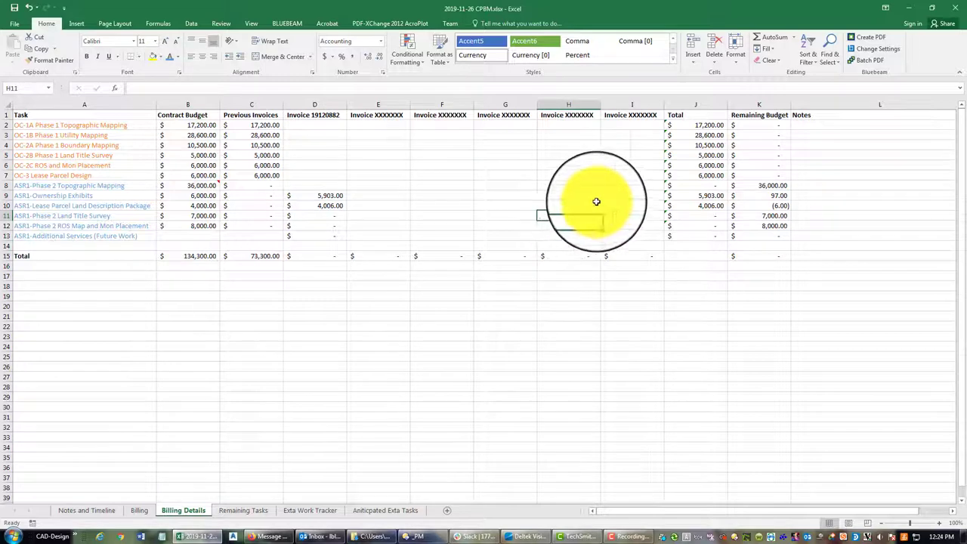
{"action": "left_click", "coordinate": [707, 197]}
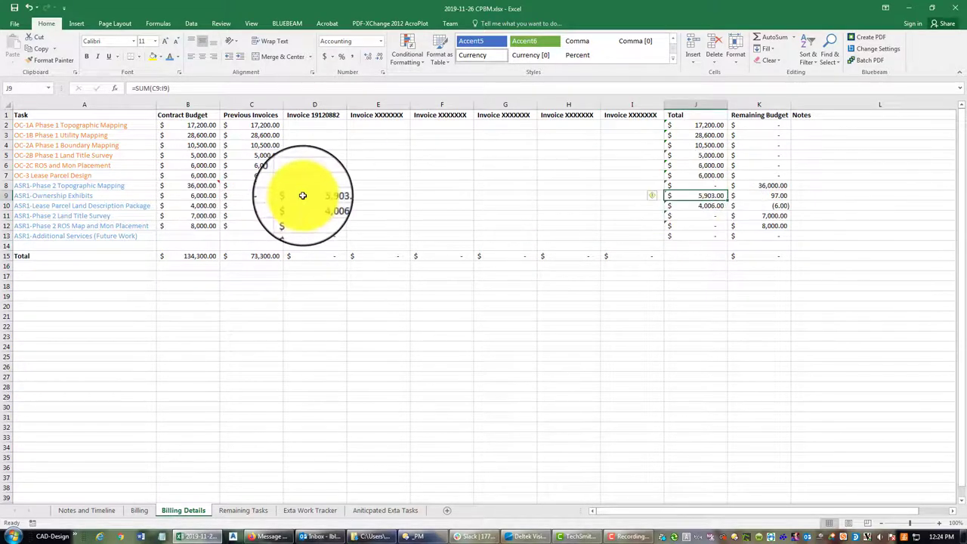
{"action": "left_click_drag", "start_coordinate": [303, 195], "coordinate": [628, 197]}
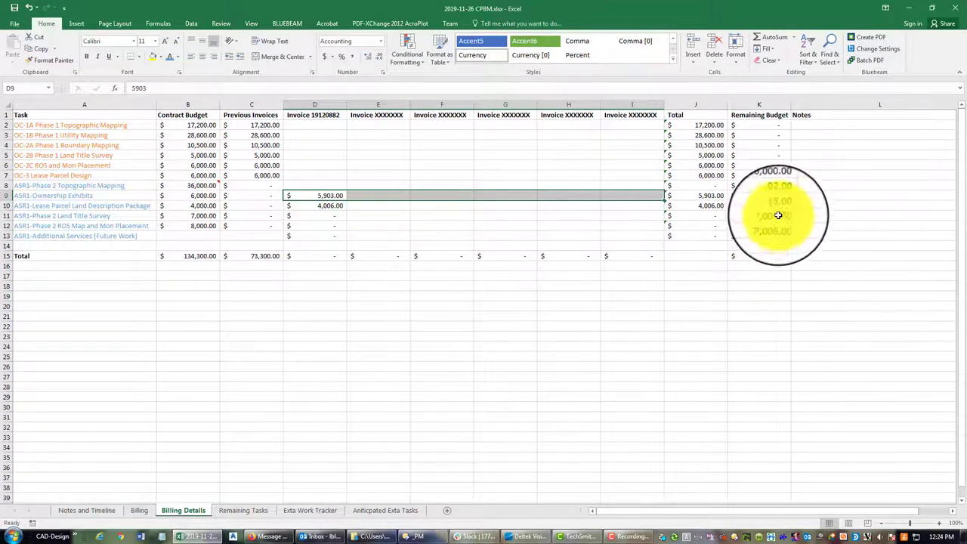
{"action": "left_click", "coordinate": [807, 297]}
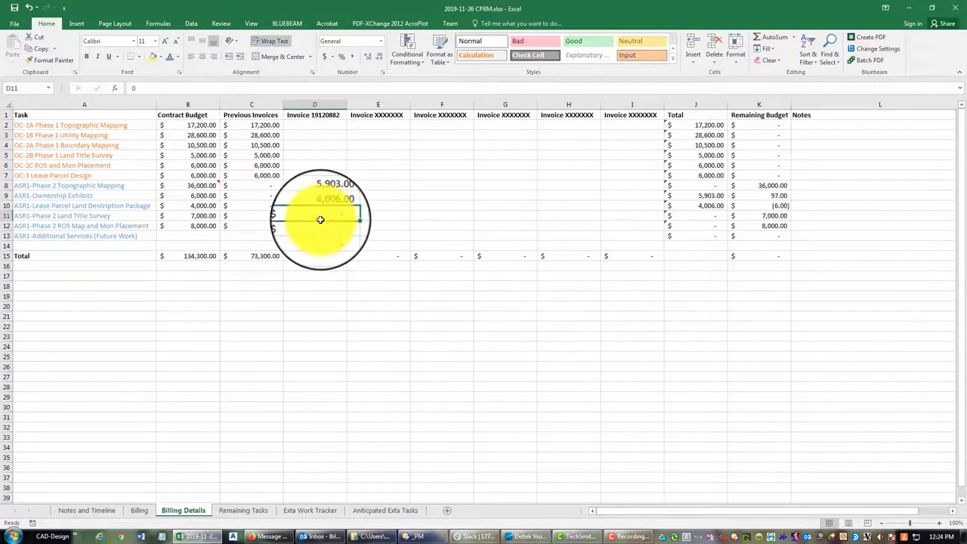
Review the Remaining Budget of the ASR1 tasks and the Contract Budget cell of ASR1-Additional Services (Future Work).
{"action": "left_click", "coordinate": [762, 196]}
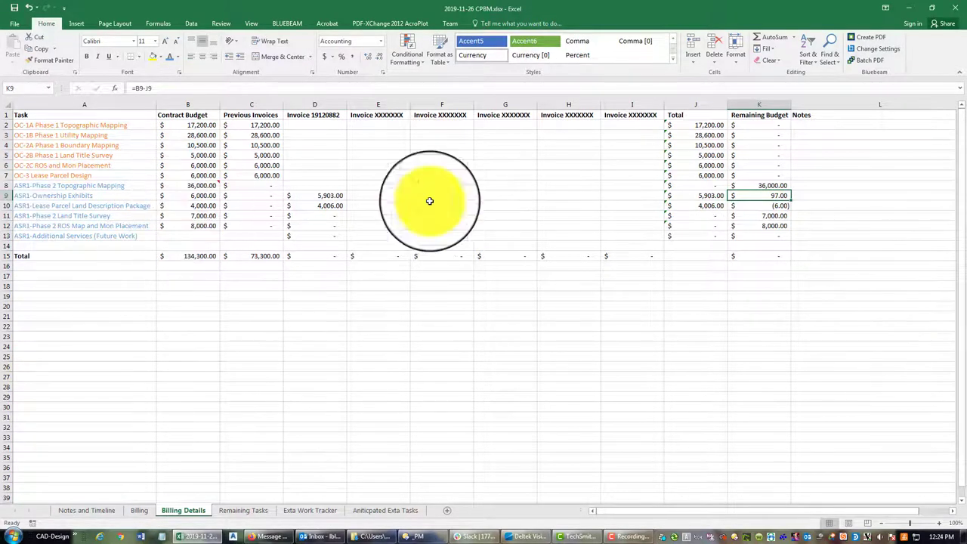
{"action": "left_click", "coordinate": [759, 207]}
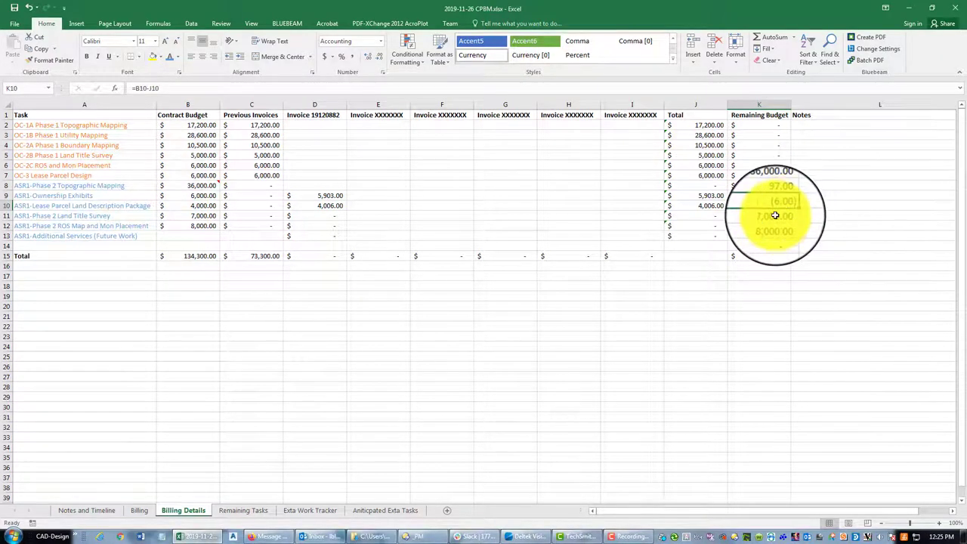
{"action": "left_click_drag", "start_coordinate": [768, 215], "coordinate": [774, 222]}
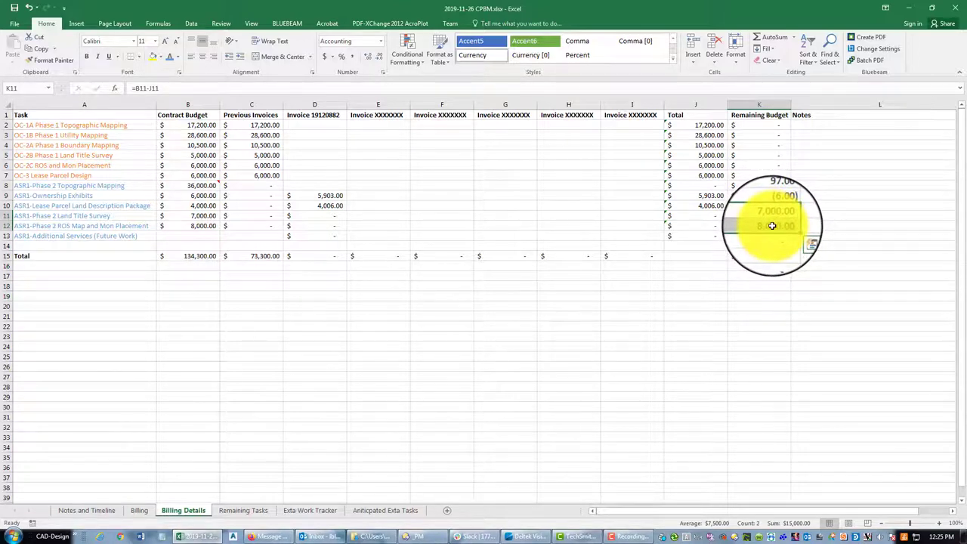
{"action": "left_click", "coordinate": [140, 237]}
{"action": "left_click", "coordinate": [179, 237]}
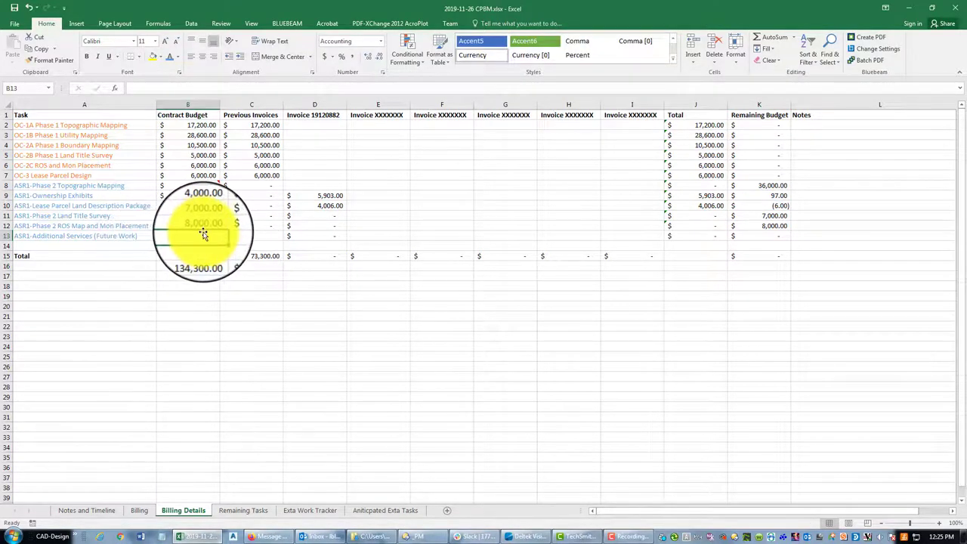
Switch to the file manager and look through the ASR 01-Second Phase Surveys and Original Contract folders inside _PM.
{"action": "left_click", "coordinate": [412, 537]}
{"action": "left_click", "coordinate": [303, 190]}
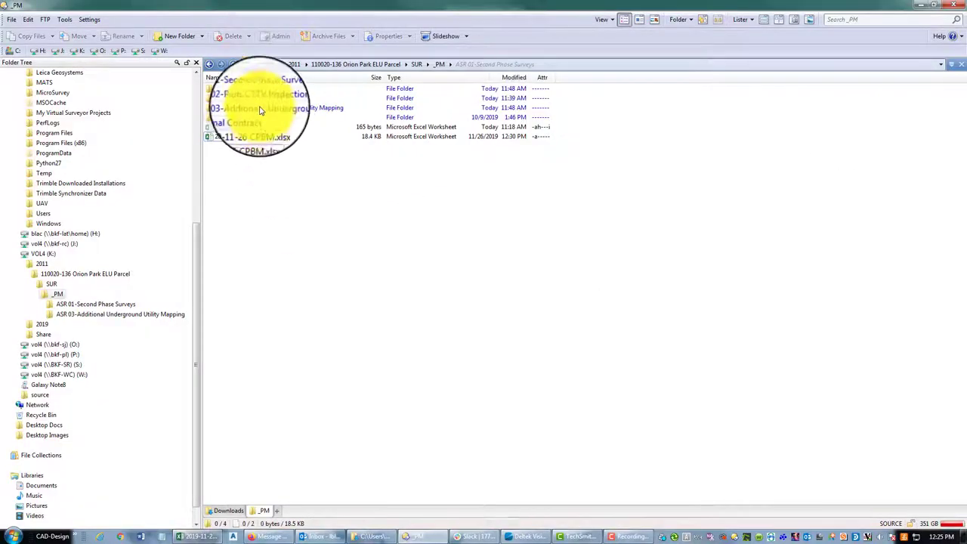
{"action": "double_click", "coordinate": [260, 90]}
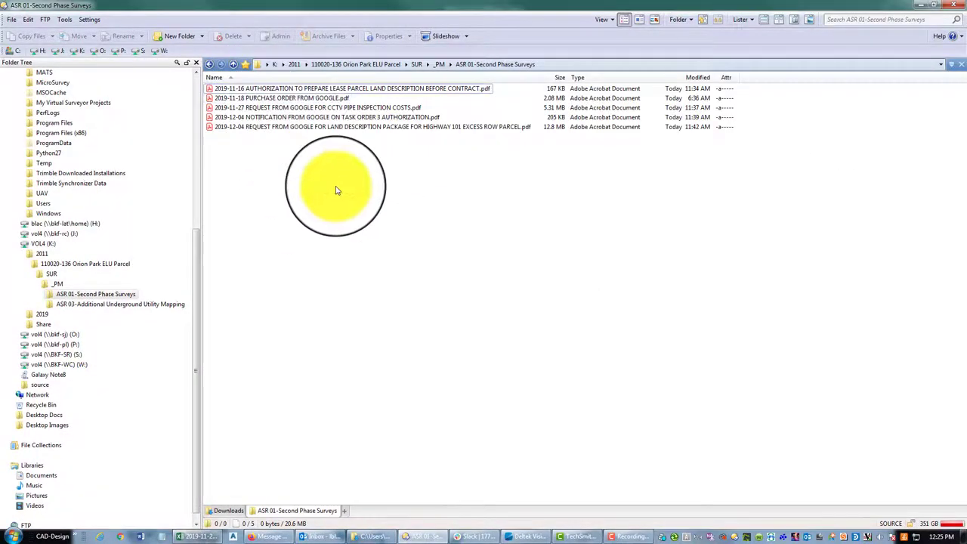
{"action": "key", "text": "BackSpace"}
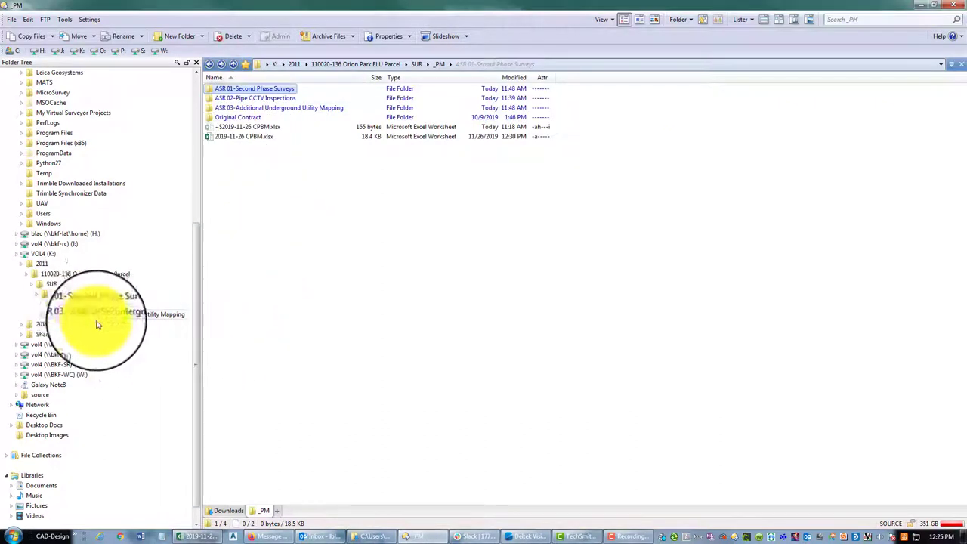
{"action": "double_click", "coordinate": [251, 121]}
{"action": "key", "text": "BackSpace"}
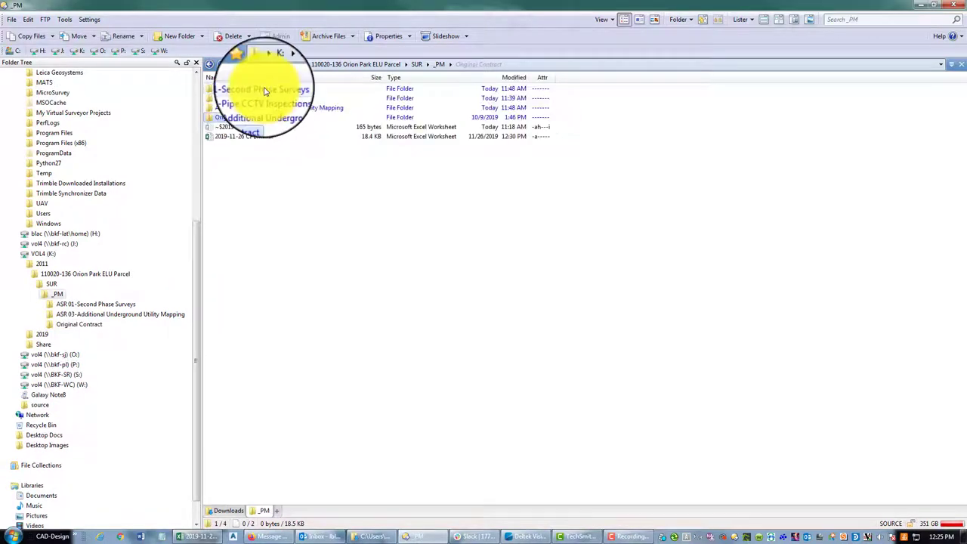
{"action": "double_click", "coordinate": [264, 90]}
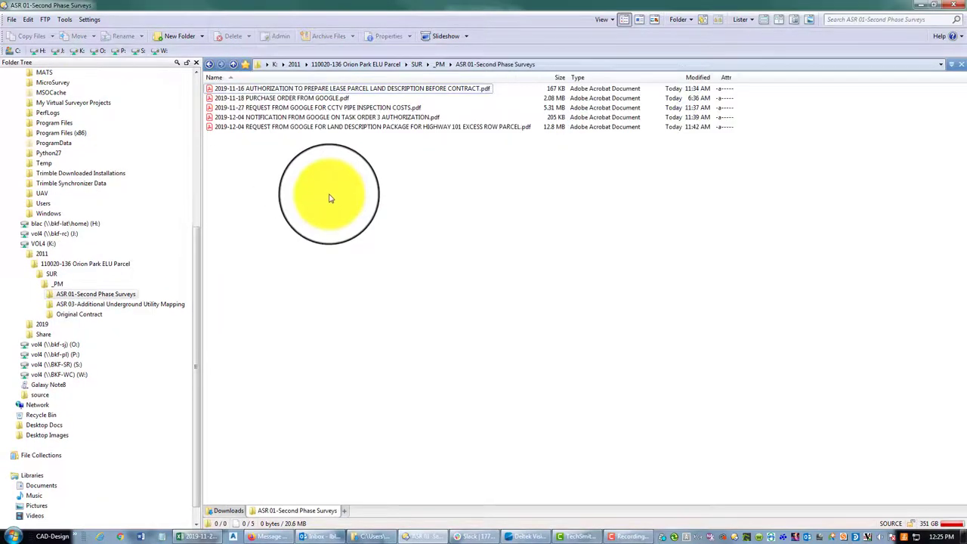
Look through the 2019-11-18 Google purchase order PDF down to its Schedule of Fees, and close the document.
{"action": "left_click", "coordinate": [312, 99]}
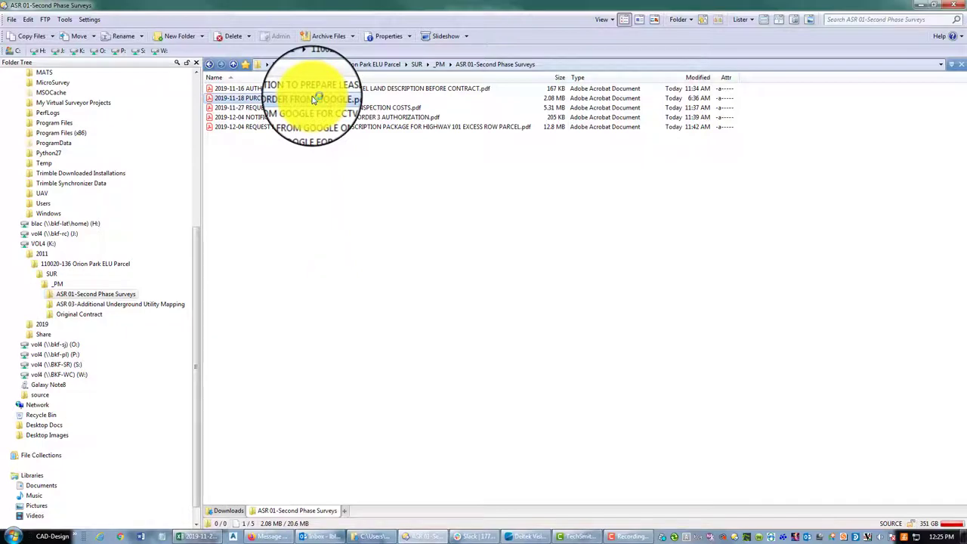
{"action": "double_click", "coordinate": [314, 99]}
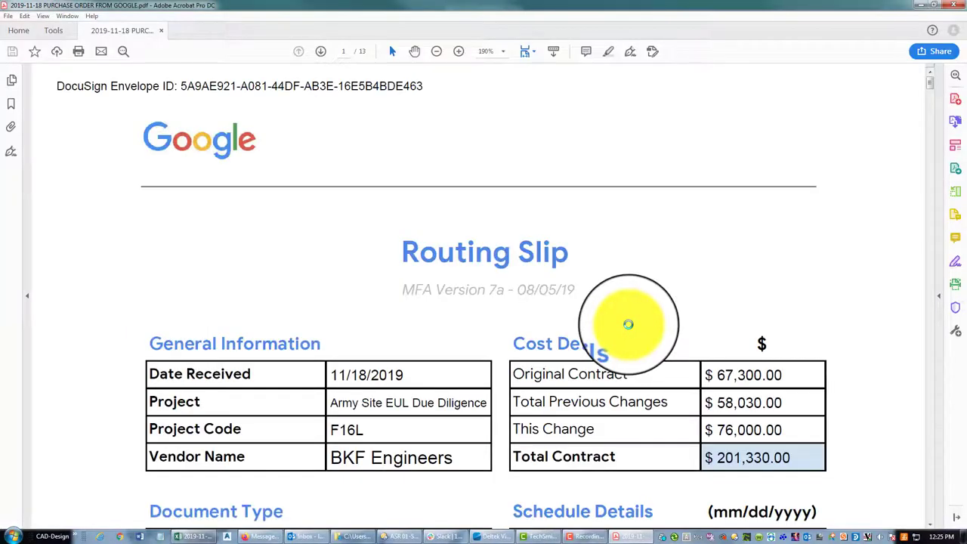
{"action": "scroll", "coordinate": [658, 302], "scroll_direction": "down", "scroll_amount": 3}
{"action": "scroll", "coordinate": [679, 288], "scroll_direction": "down", "scroll_amount": 20}
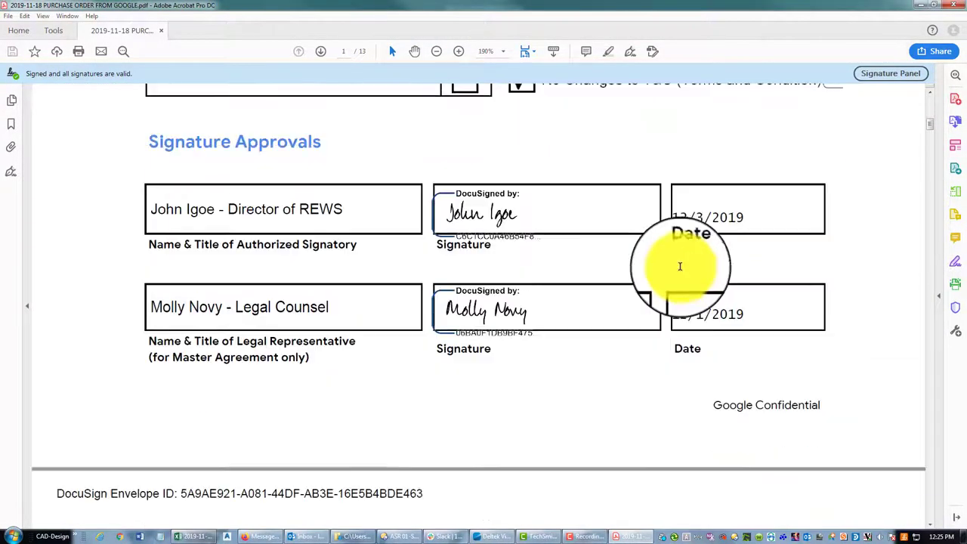
{"action": "scroll", "coordinate": [720, 261], "scroll_direction": "down", "scroll_amount": 10}
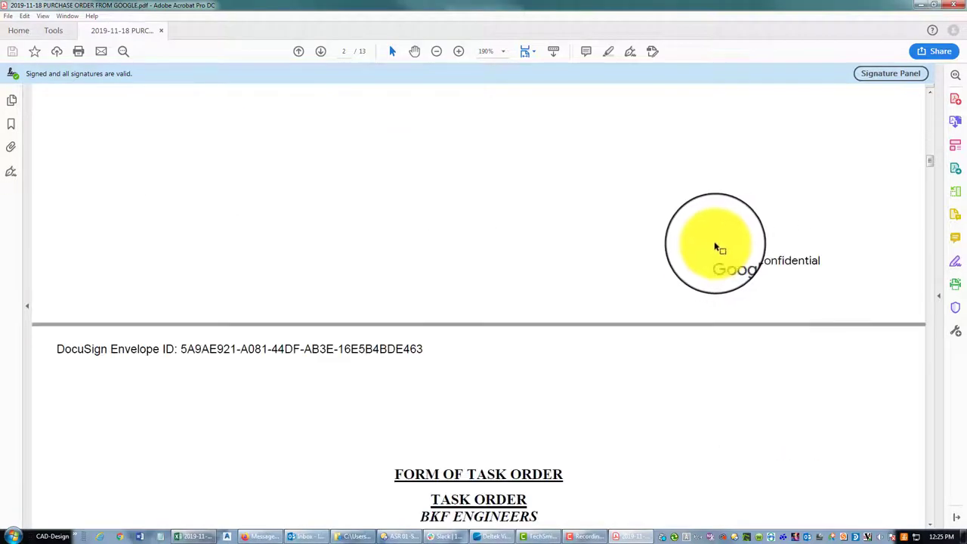
{"action": "scroll", "coordinate": [714, 251], "scroll_direction": "down", "scroll_amount": 5, "text": "ctrl"}
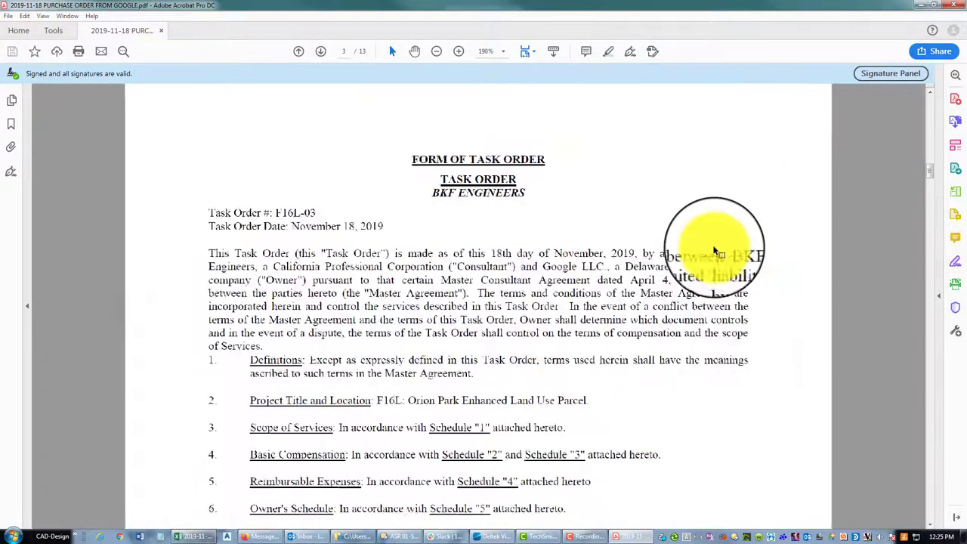
{"action": "scroll", "coordinate": [692, 358], "scroll_direction": "down", "scroll_amount": 6}
{"action": "scroll", "coordinate": [542, 333], "scroll_direction": "down", "scroll_amount": 10}
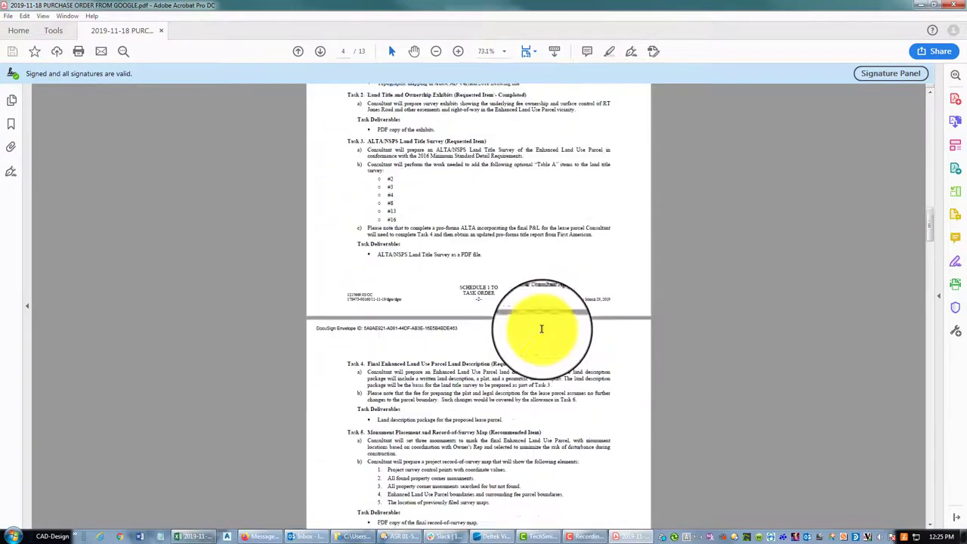
{"action": "scroll", "coordinate": [551, 322], "scroll_direction": "down", "scroll_amount": 4}
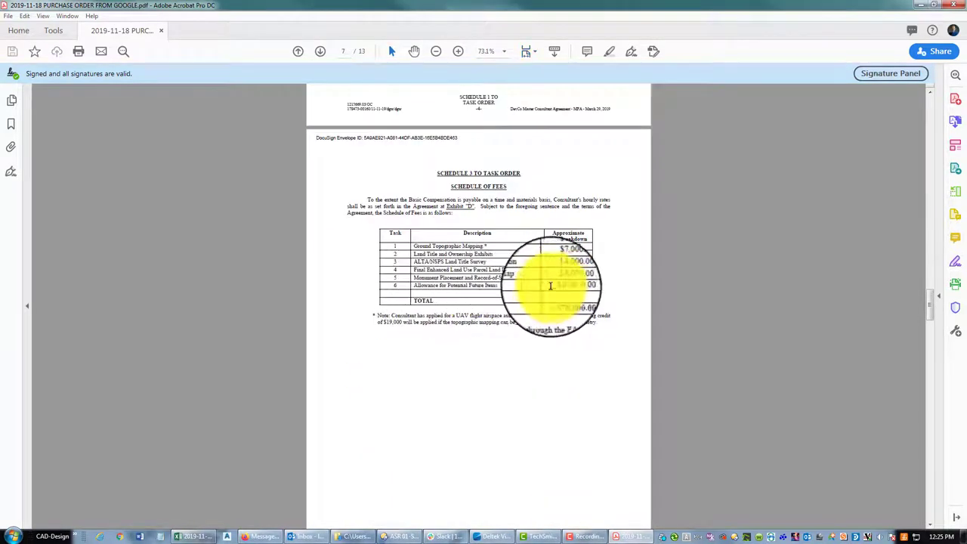
{"action": "left_click", "coordinate": [956, 8]}
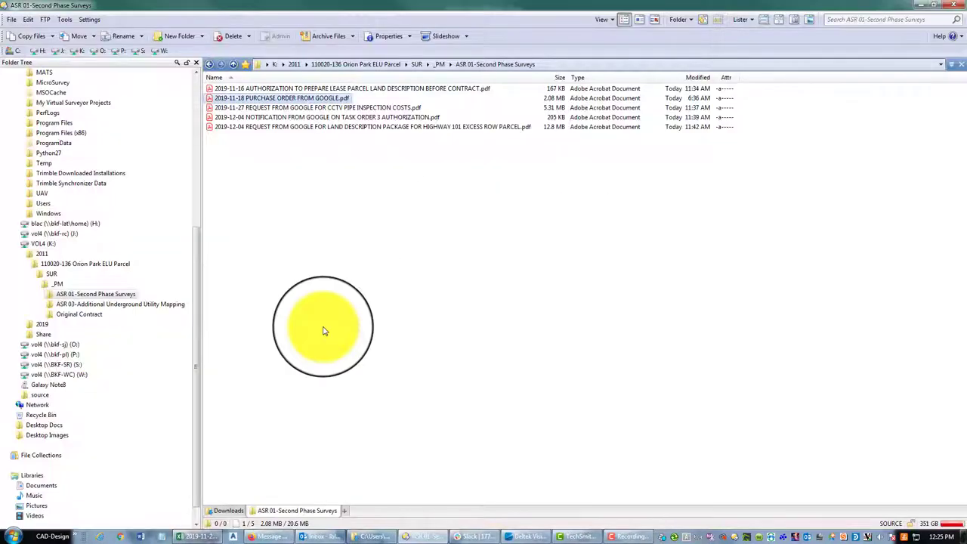
Switch to the Excel workbook and set the Contract Budget of ASR1-Additional Services (Future Work) to 15000.
{"action": "left_click", "coordinate": [191, 537]}
{"action": "type", "text": "15,00"}
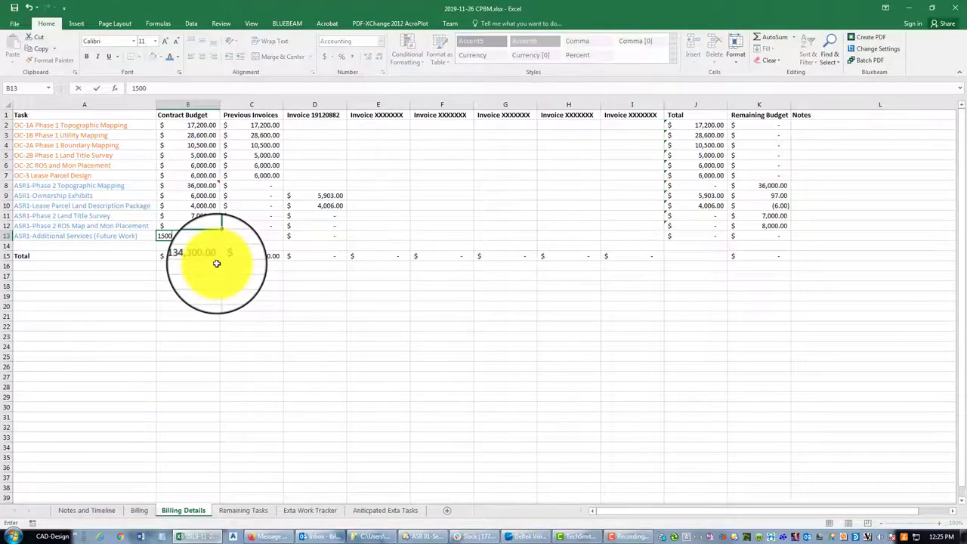
{"action": "type", "text": "0"}
{"action": "key", "text": "Return"}
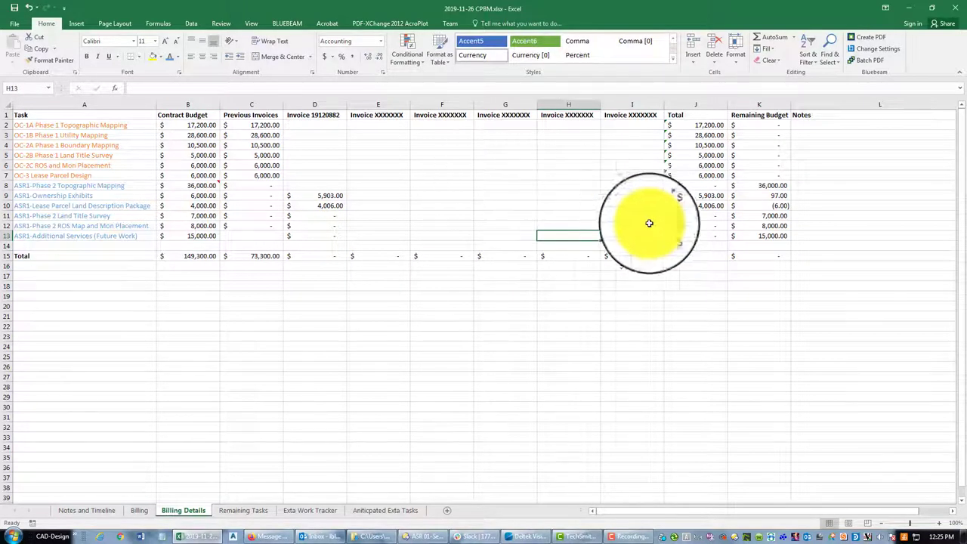
{"action": "left_click", "coordinate": [707, 325]}
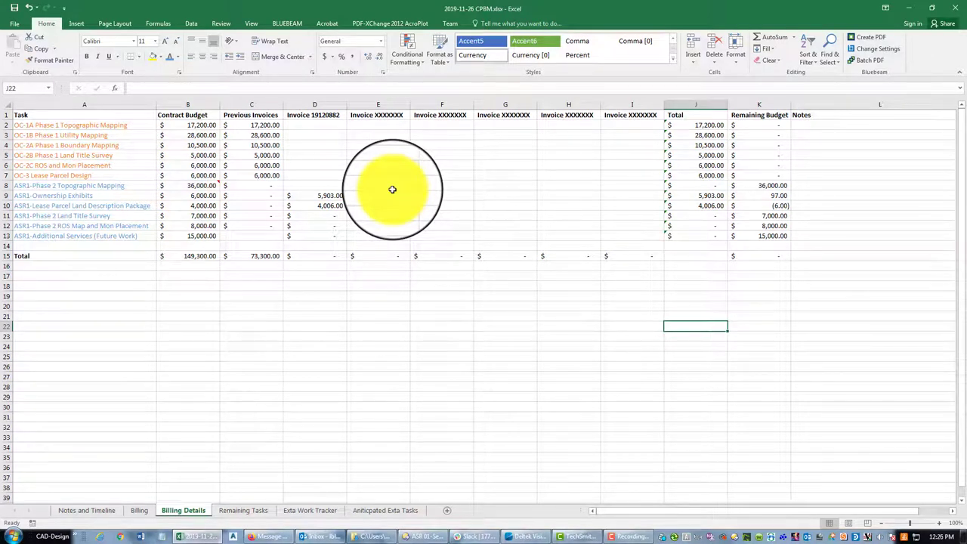
Rename the second invoice column's header to Invoice 19120883.
{"action": "double_click", "coordinate": [389, 118]}
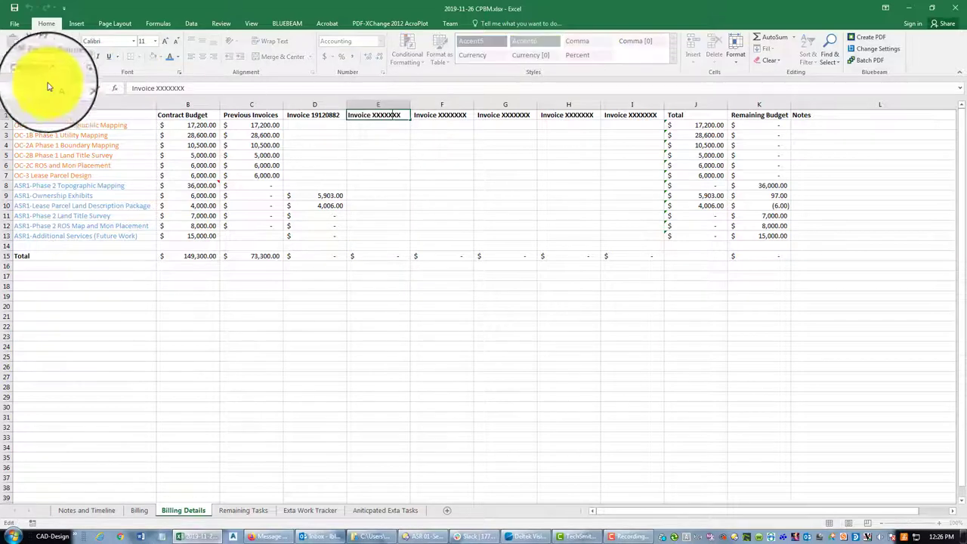
{"action": "left_click_drag", "start_coordinate": [135, 95], "coordinate": [188, 89]}
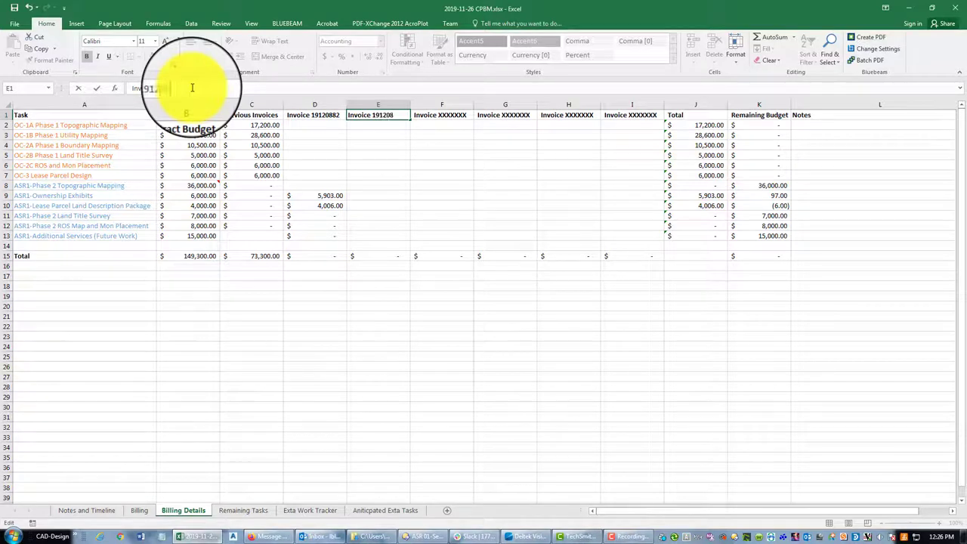
{"action": "type", "text": "19120883"}
{"action": "key", "text": "Return"}
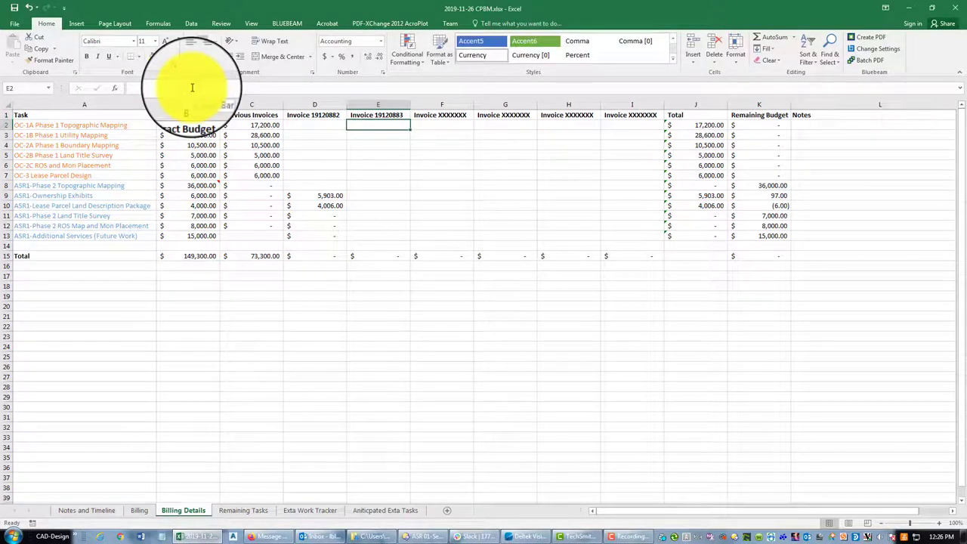
Under Invoice 19120883, enter 1200 for ASR1-Lease Parcel Land Description Package, 3000 for ASR1-Phase 2 Land Title Survey and 3500 for ASR1-Additional Services.
{"action": "left_click", "coordinate": [367, 217]}
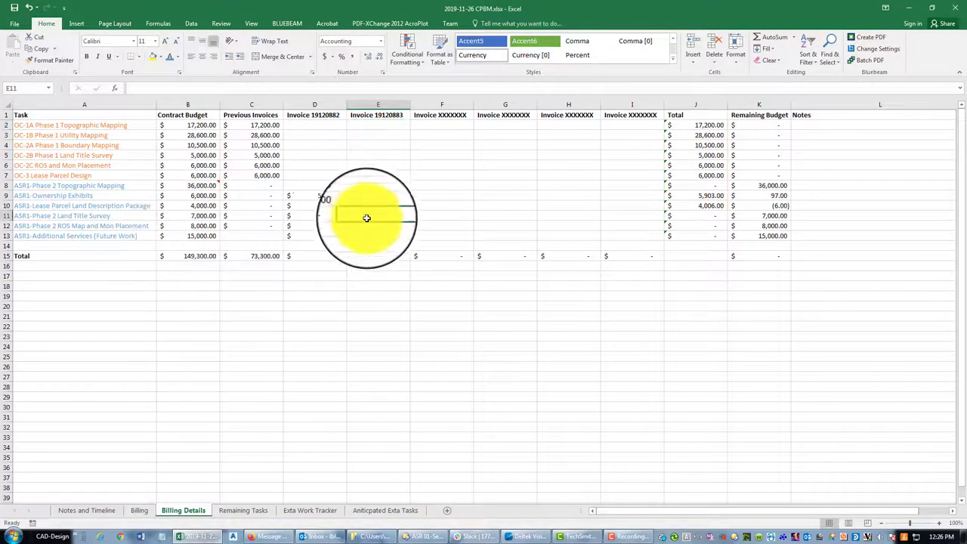
{"action": "left_click", "coordinate": [368, 207]}
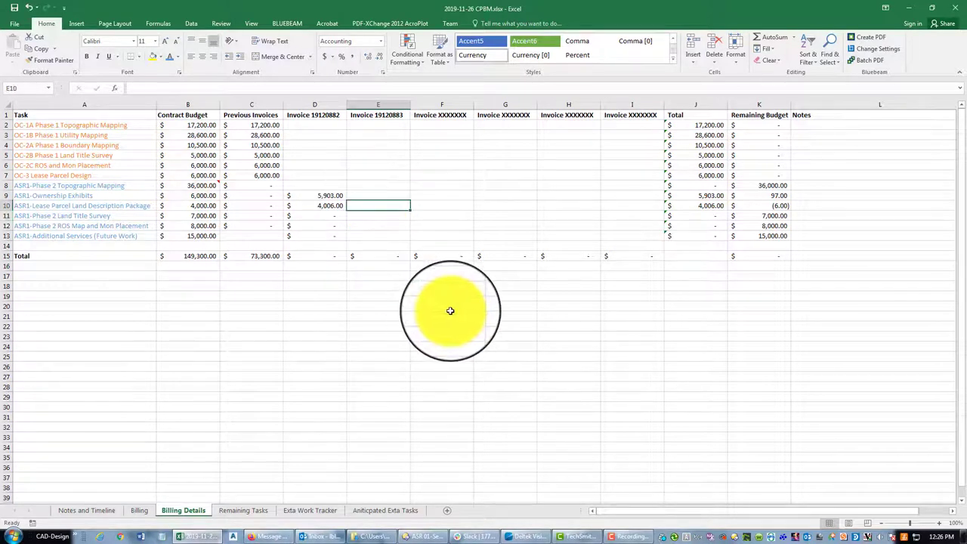
{"action": "type", "text": "1200"}
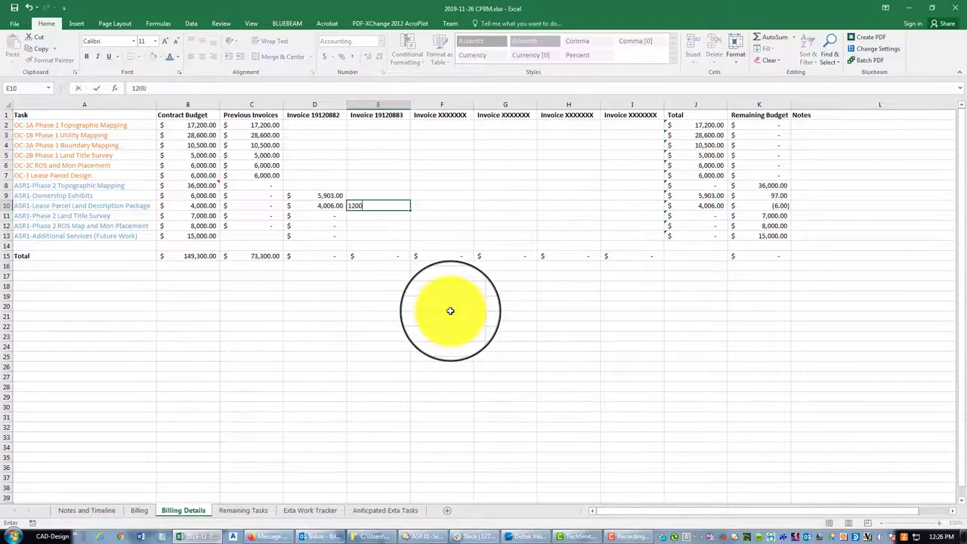
{"action": "key", "text": "Return"}
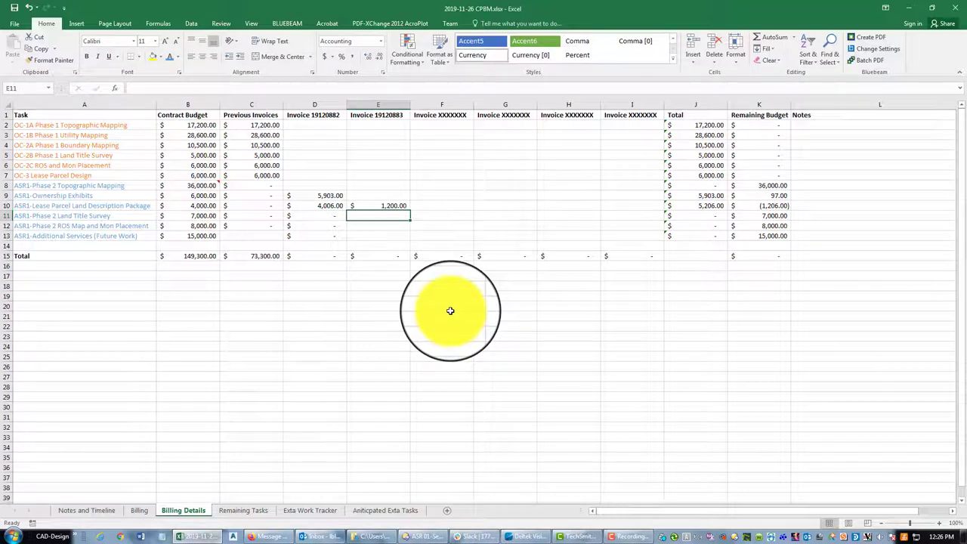
{"action": "type", "text": "3000"}
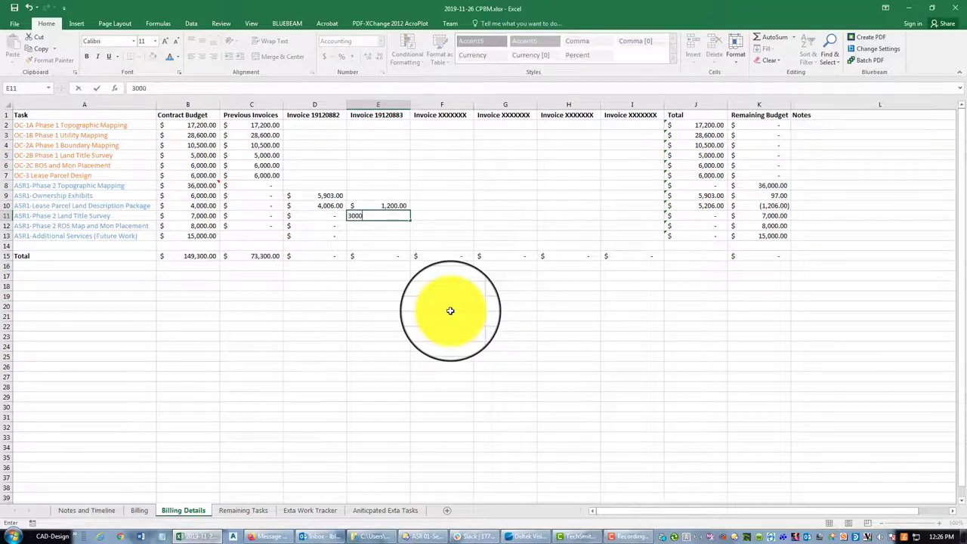
{"action": "key", "text": "Return"}
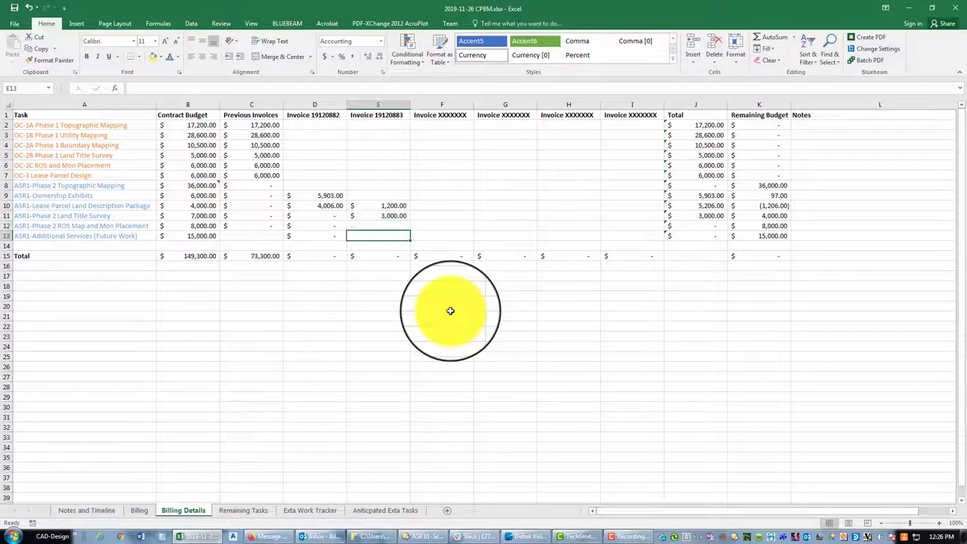
{"action": "type", "text": "3500"}
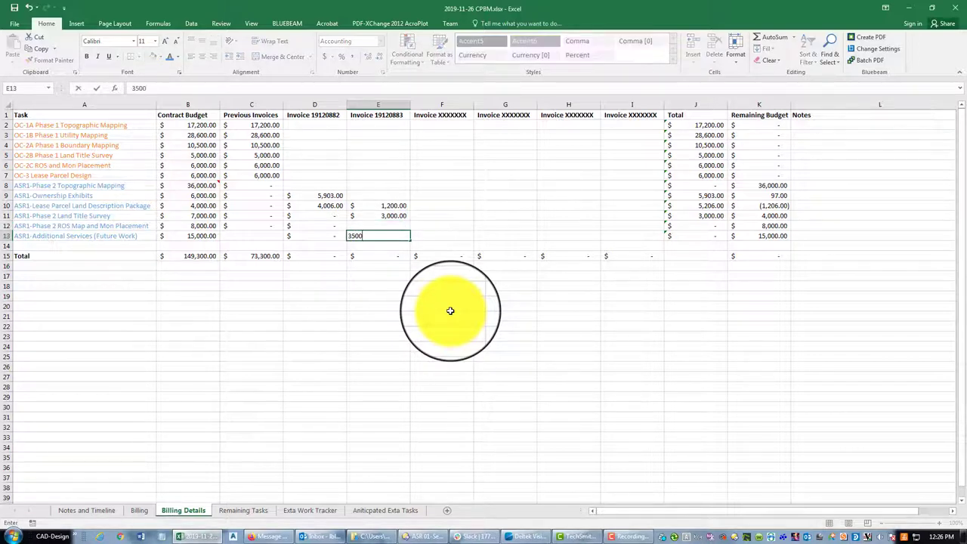
{"action": "key", "text": "Return"}
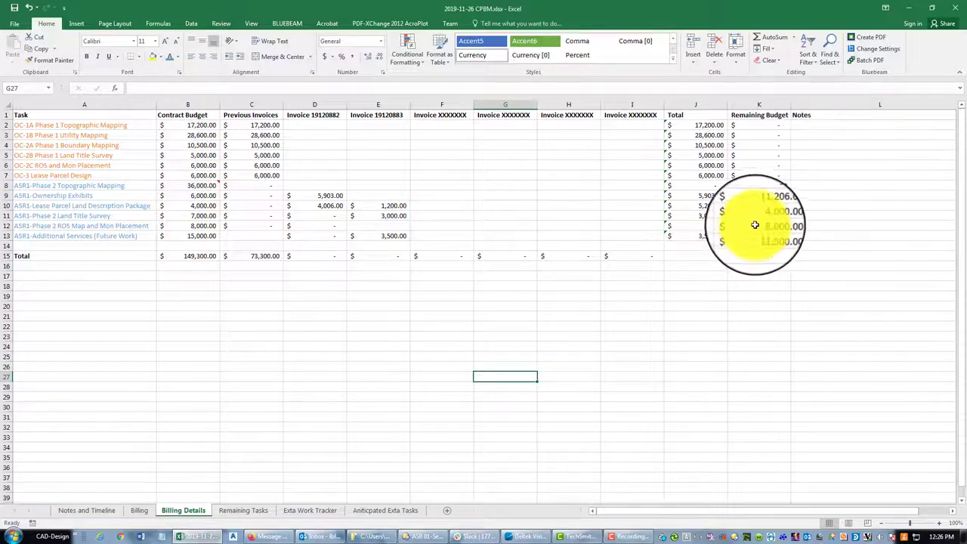
Check how the Total and Remaining Budget of ASR1-Lease Parcel Land Description Package derive from its invoice amounts.
{"action": "left_click", "coordinate": [699, 205]}
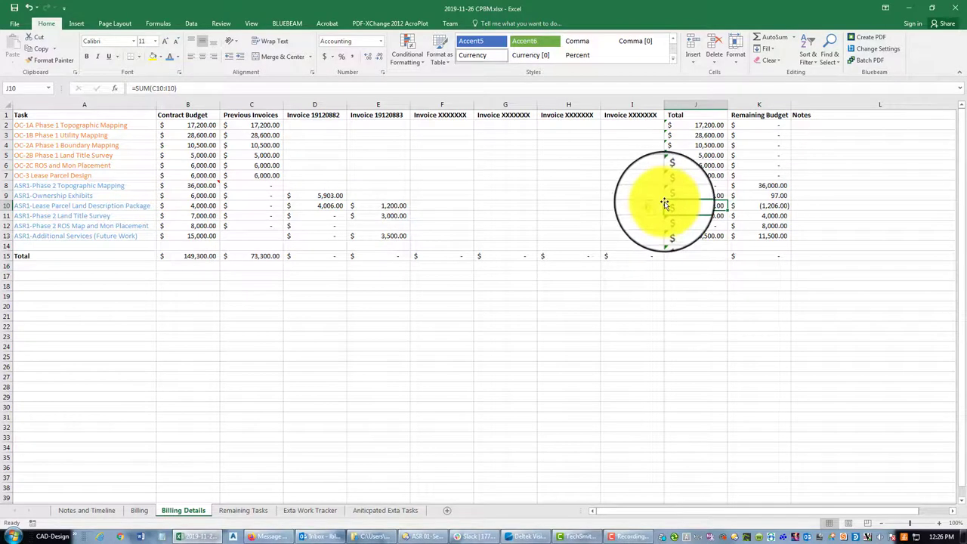
{"action": "left_click_drag", "start_coordinate": [667, 205], "coordinate": [313, 210]}
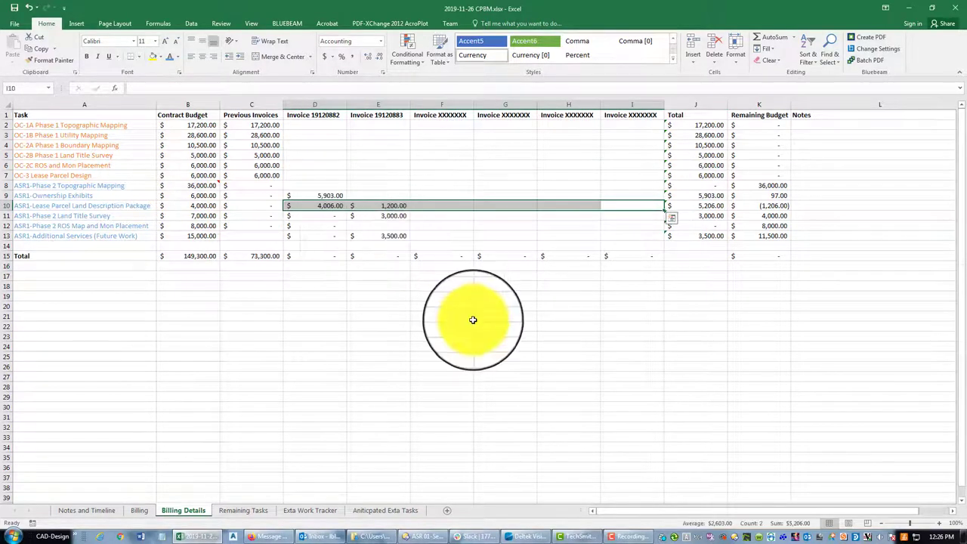
{"action": "left_click", "coordinate": [790, 335]}
{"action": "left_click", "coordinate": [765, 206]}
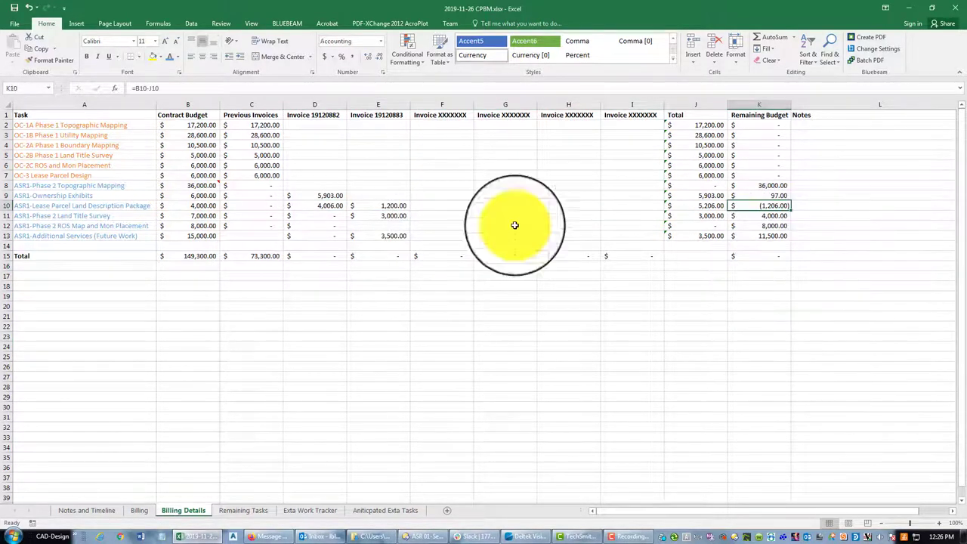
{"action": "left_click", "coordinate": [396, 206]}
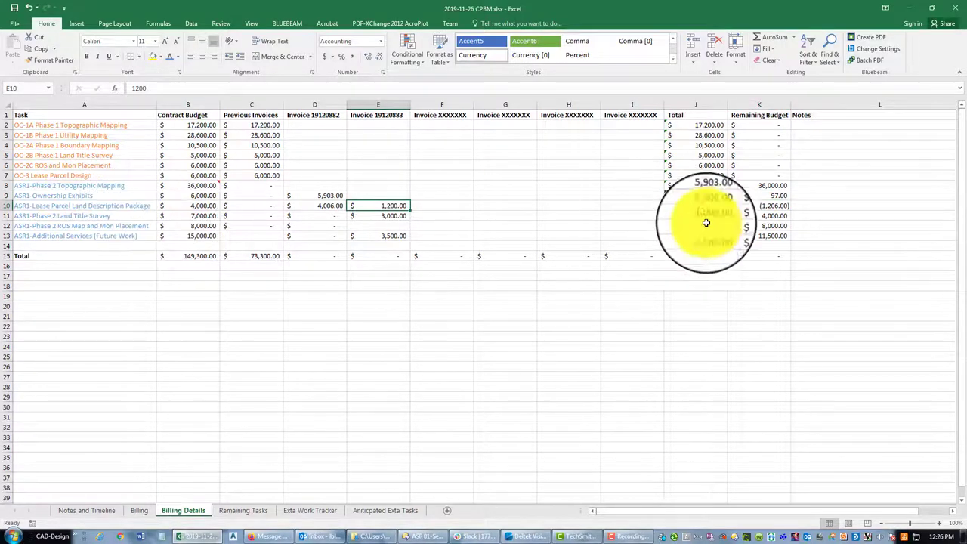
{"action": "left_click", "coordinate": [747, 204]}
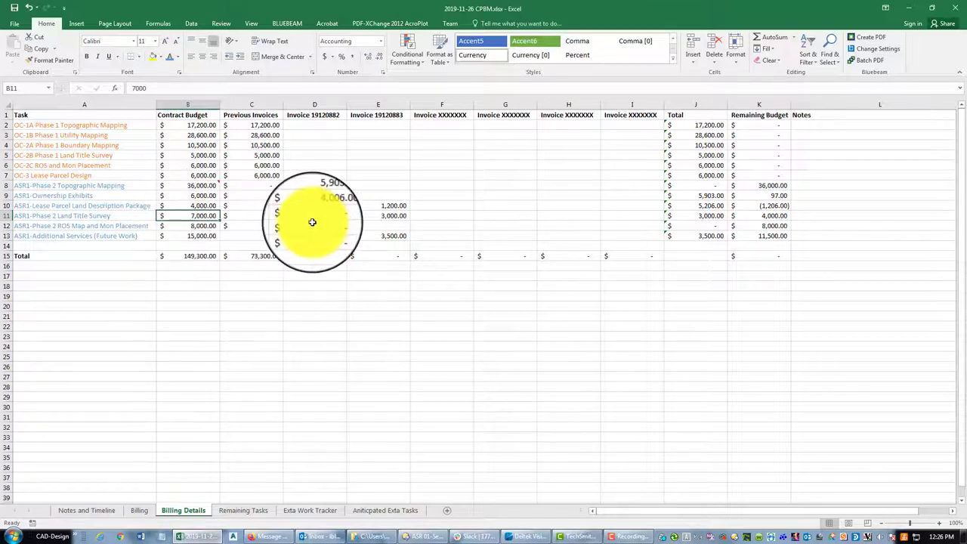
Review the invoice amounts, Contract Budget and Remaining Budget of ASR1-Phase 2 Land Title Survey, and the Remaining Budget of the ROS Map task.
{"action": "left_click_drag", "start_coordinate": [309, 217], "coordinate": [641, 212]}
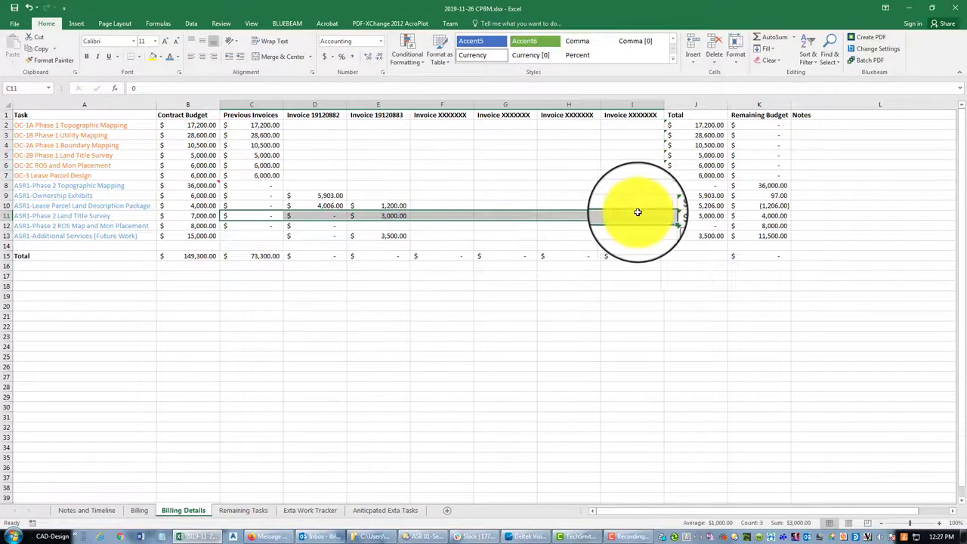
{"action": "left_click", "coordinate": [202, 218]}
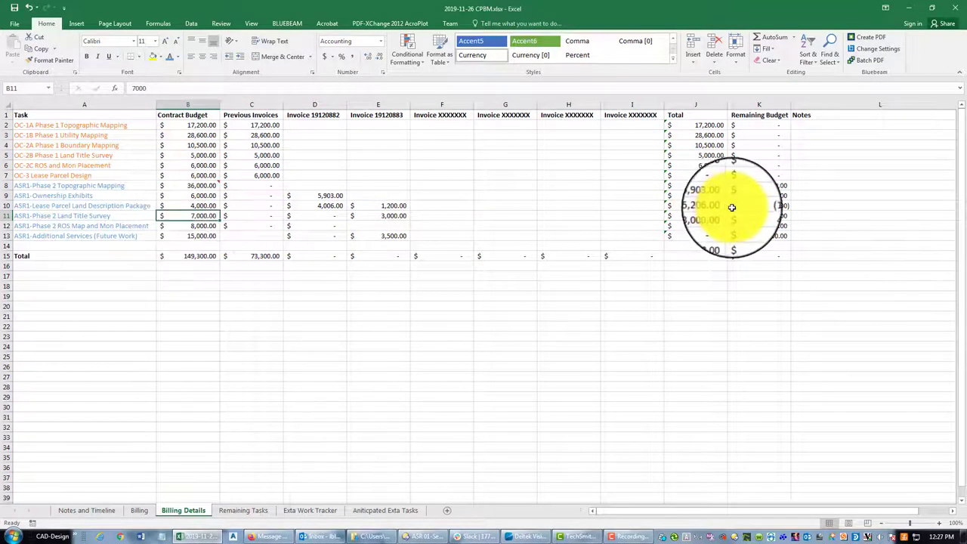
{"action": "left_click", "coordinate": [754, 217]}
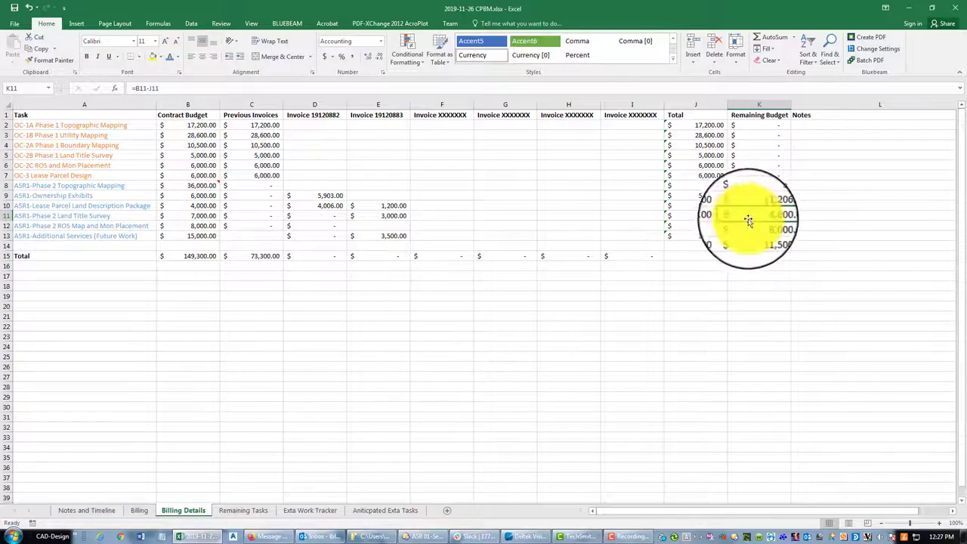
{"action": "left_click", "coordinate": [756, 226]}
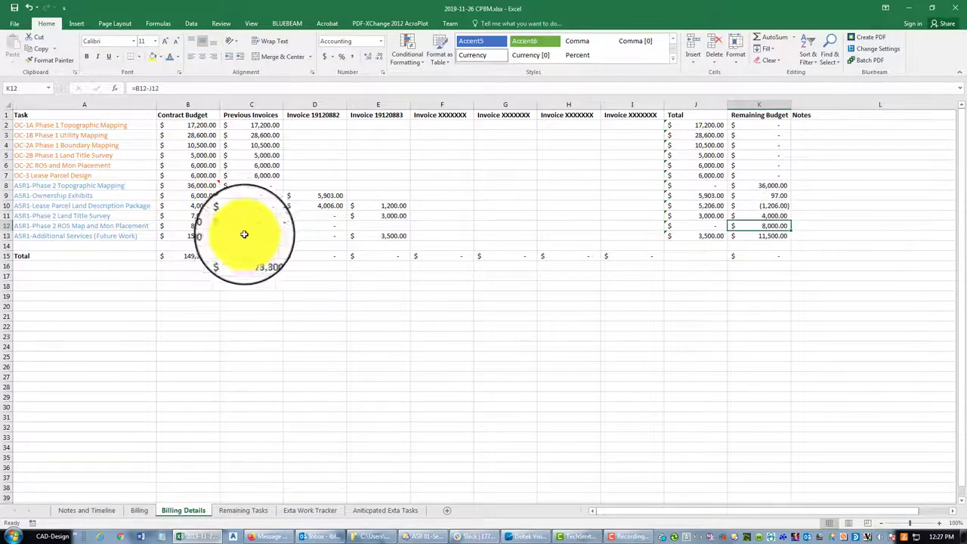
{"action": "left_click", "coordinate": [499, 393]}
Rename the third invoice column's header to Invoice 19120884 and enter 500 there for ASR1-Lease Parcel Land Description Package.
{"action": "left_click", "coordinate": [434, 217]}
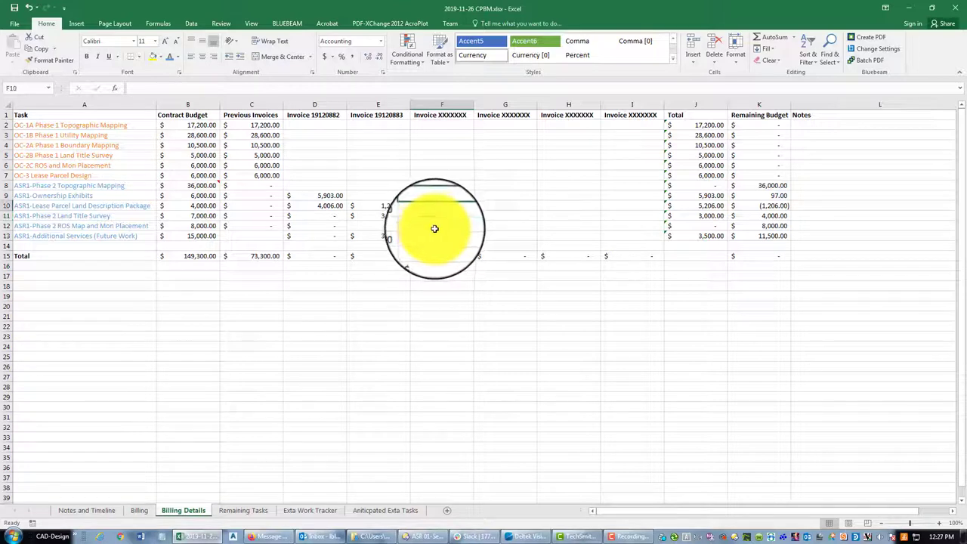
{"action": "mouse_move", "coordinate": [457, 115]}
{"action": "left_mouse_down"}
{"action": "mouse_move", "coordinate": [431, 115]}
{"action": "mouse_move", "coordinate": [498, 115]}
{"action": "left_mouse_up"}
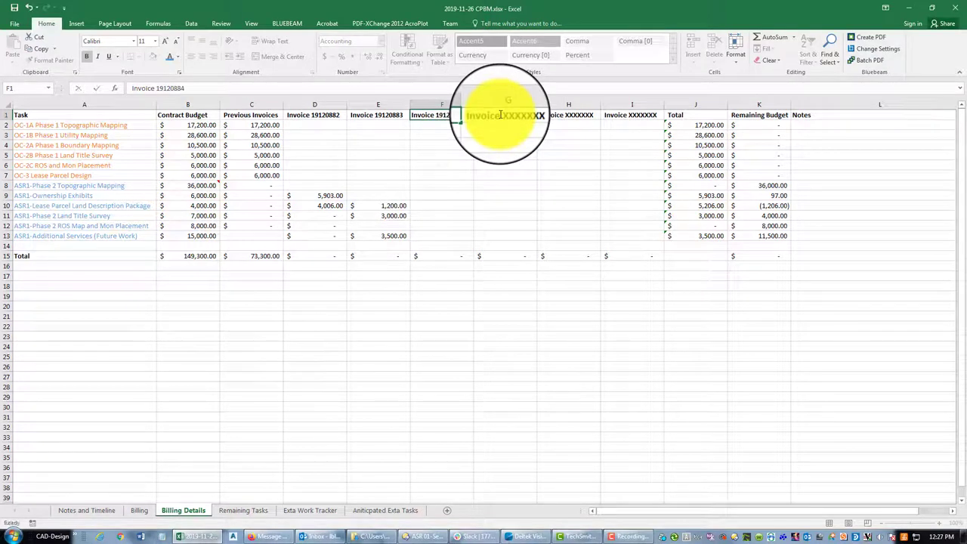
{"action": "key", "text": "Return"}
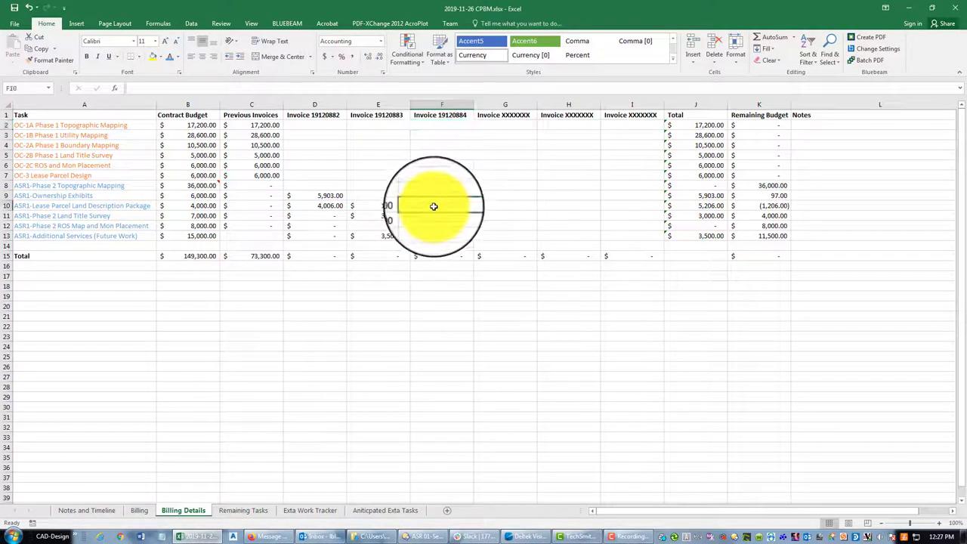
{"action": "type", "text": "500"}
{"action": "key", "text": "Return"}
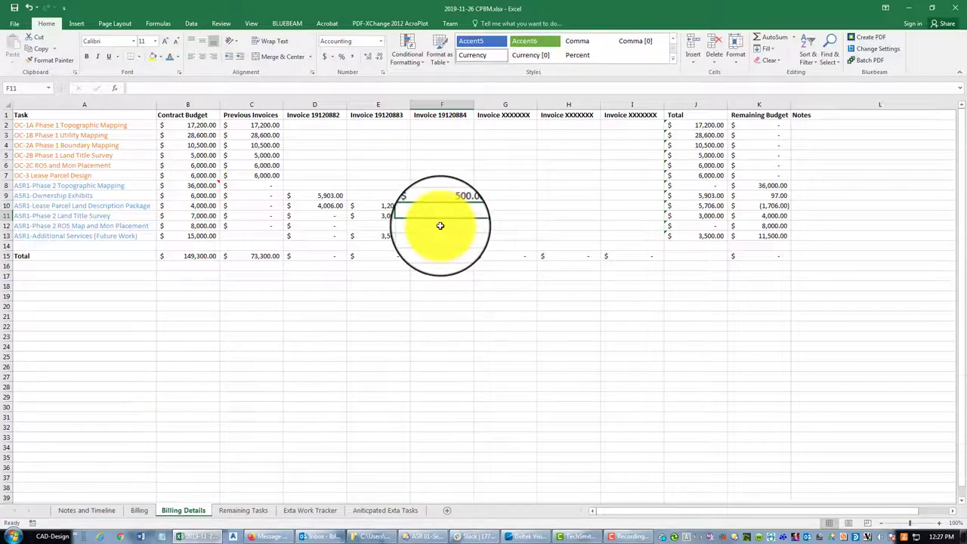
Under Invoice 19120884, enter 2600 for ASR1-Phase 2 Land Title Survey and 3500 for ASR1-Additional Services.
{"action": "type", "text": "26"}
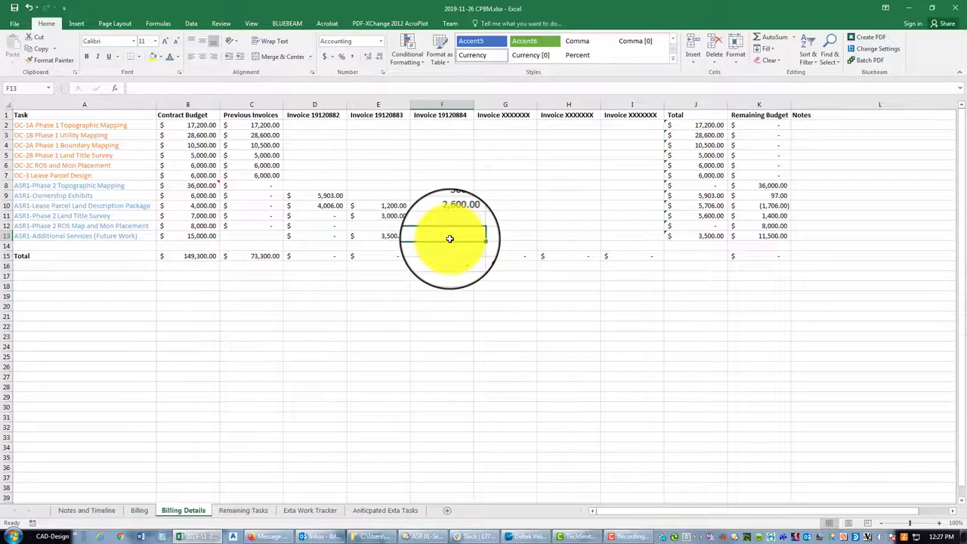
{"action": "left_click", "coordinate": [449, 239]}
{"action": "type", "text": "3,500"}
{"action": "key", "text": "Return"}
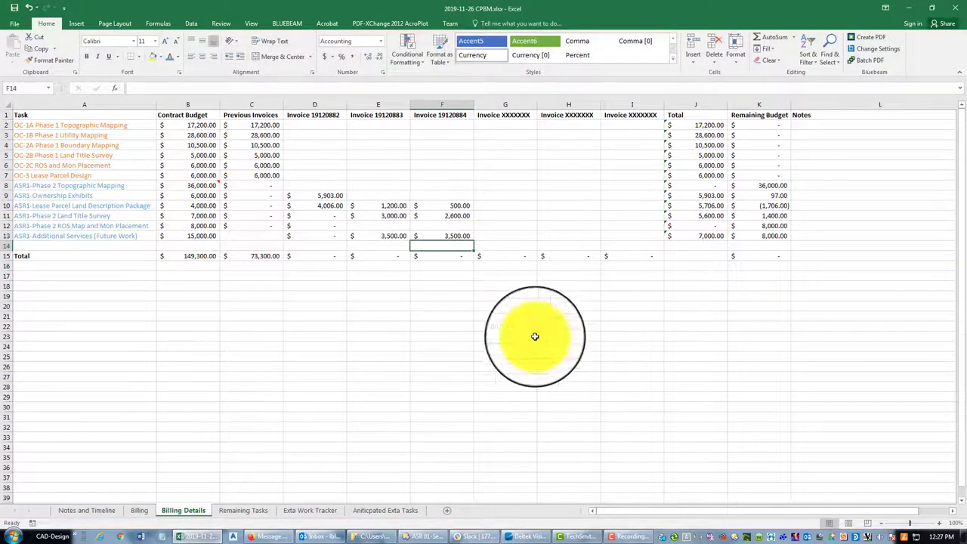
Check the Remaining Budget of the lease parcel, land title survey, ROS Map and Additional Services tasks.
{"action": "left_click", "coordinate": [749, 205]}
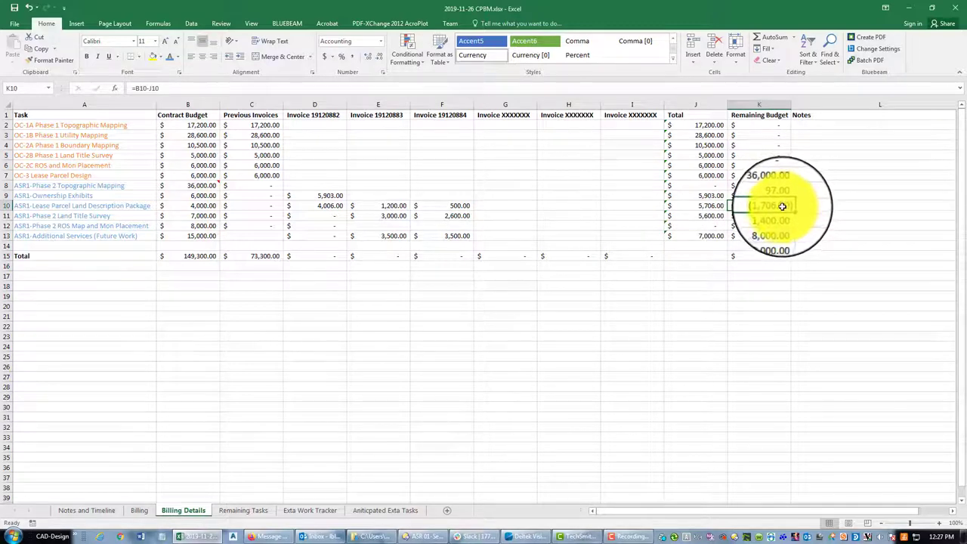
{"action": "left_click", "coordinate": [783, 215]}
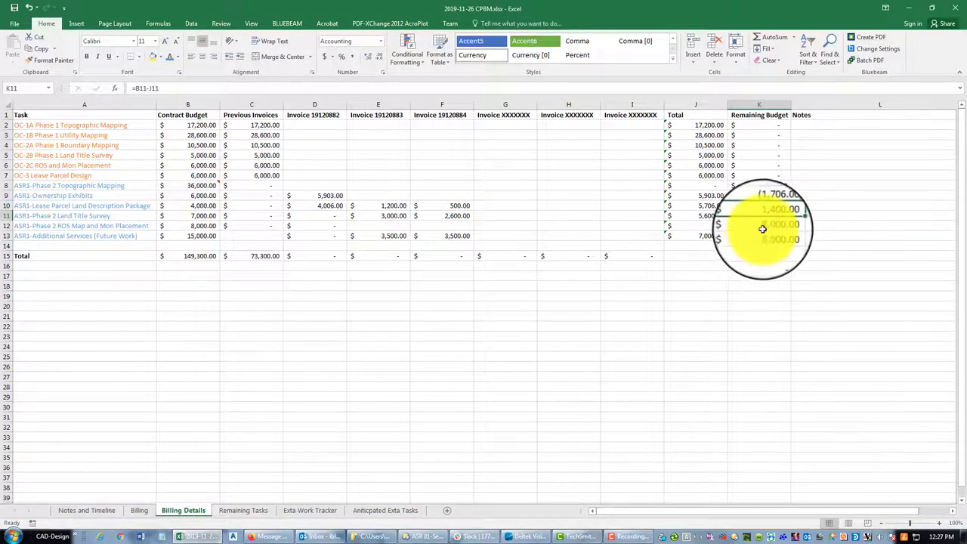
{"action": "left_click", "coordinate": [765, 226]}
{"action": "left_click", "coordinate": [747, 235]}
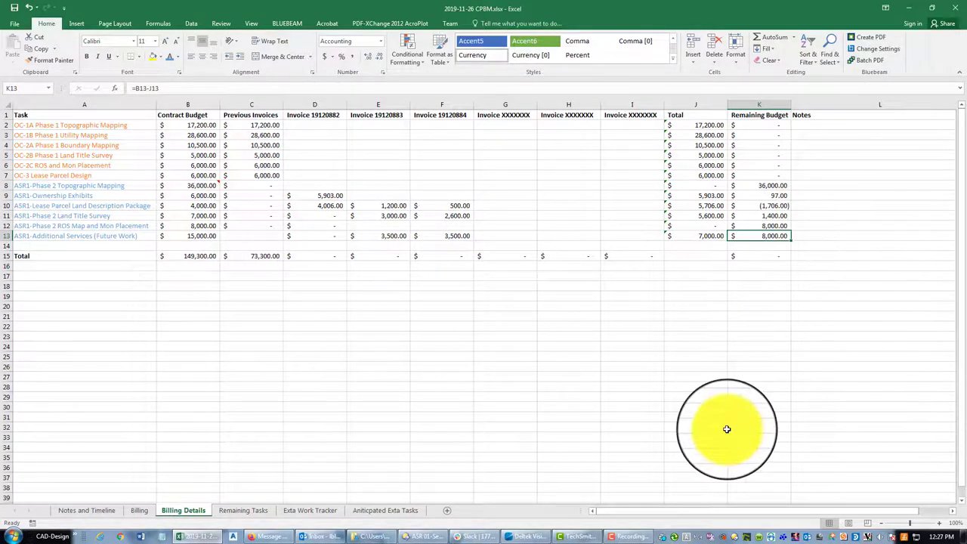
{"action": "left_click", "coordinate": [675, 347]}
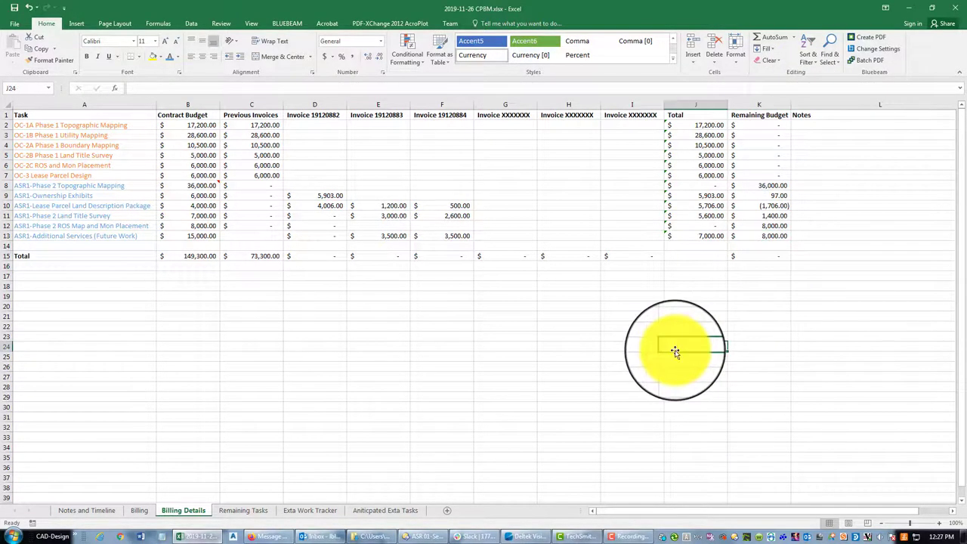
Reset the Invoice 19120883 and Invoice 19120884 headers to Invoice XXXXXXX and clear the ASR1 amounts beneath them.
{"action": "left_click", "coordinate": [503, 115]}
{"action": "key", "text": "ctrl+c"}
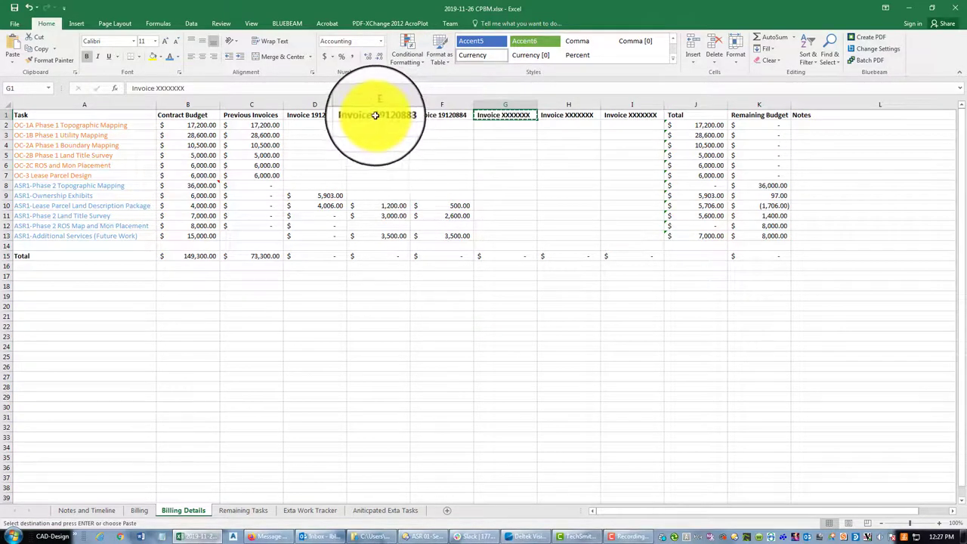
{"action": "left_click_drag", "start_coordinate": [378, 113], "coordinate": [427, 115]}
{"action": "key", "text": "ctrl+v"}
{"action": "left_click_drag", "start_coordinate": [385, 210], "coordinate": [439, 237]}
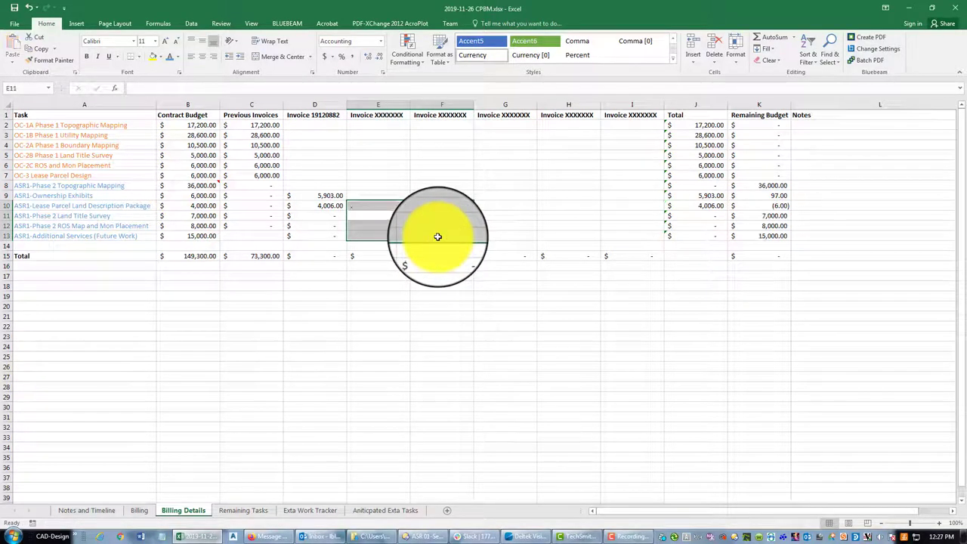
{"action": "left_click", "coordinate": [758, 417]}
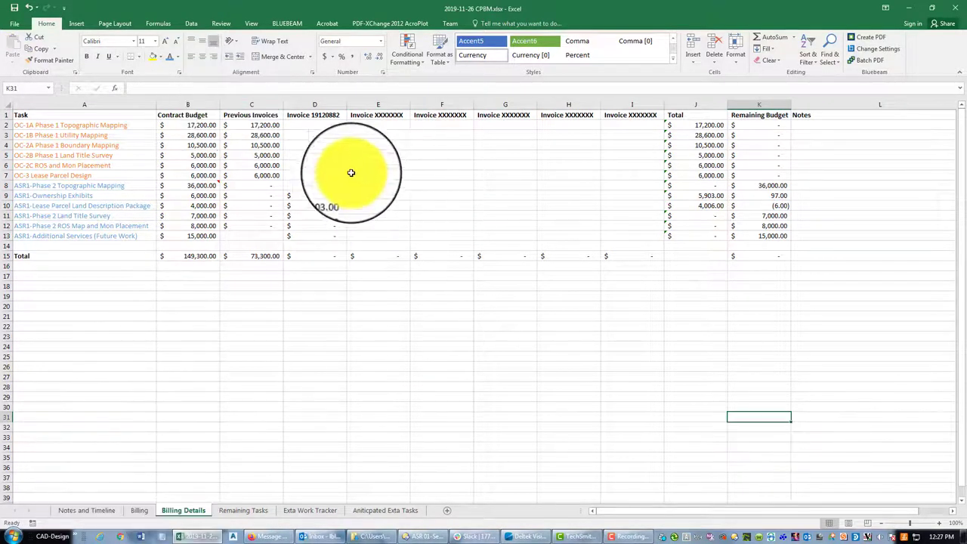
{"action": "left_click", "coordinate": [360, 218]}
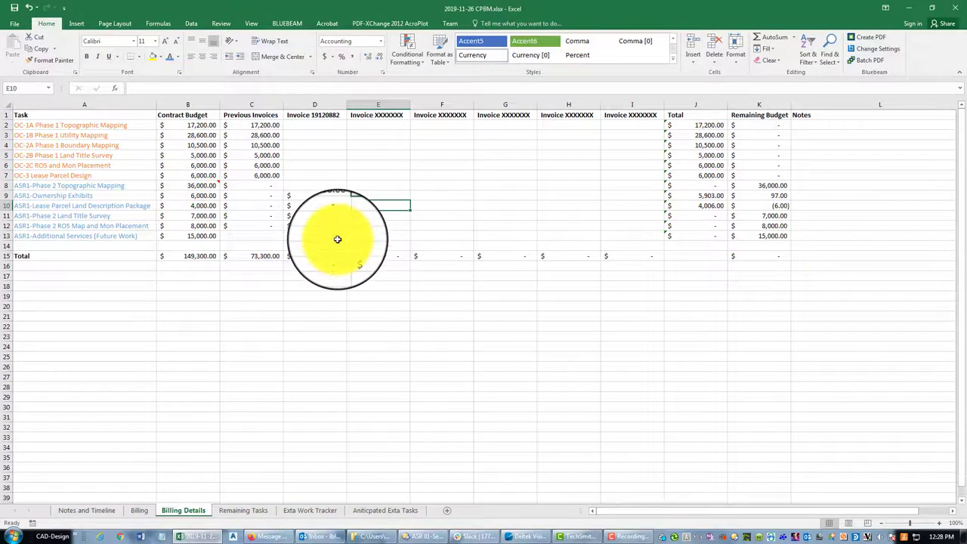
{"action": "left_click_drag", "start_coordinate": [541, 327], "coordinate": [517, 326]}
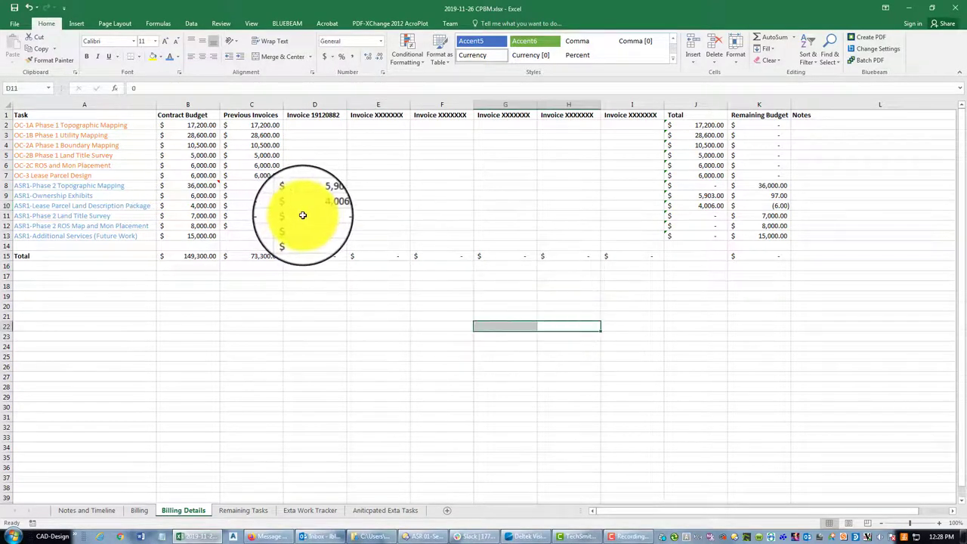
{"action": "left_click", "coordinate": [303, 216]}
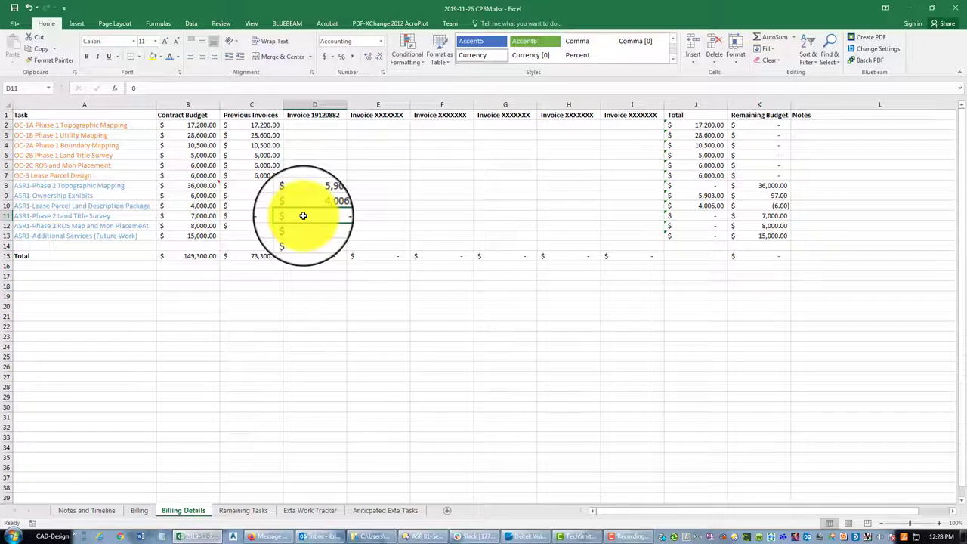
{"action": "type", "text": "6"}
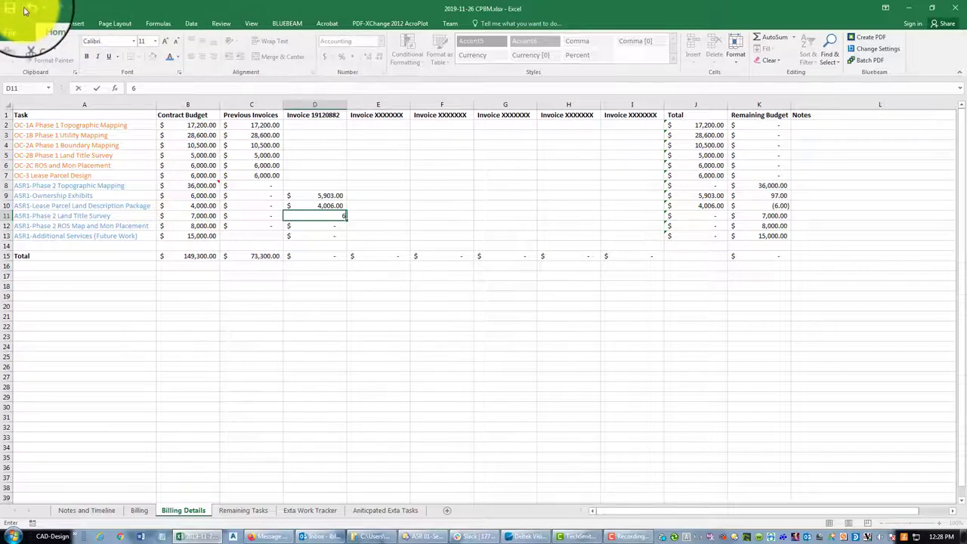
{"action": "left_click", "coordinate": [303, 311]}
{"action": "left_click", "coordinate": [380, 215]}
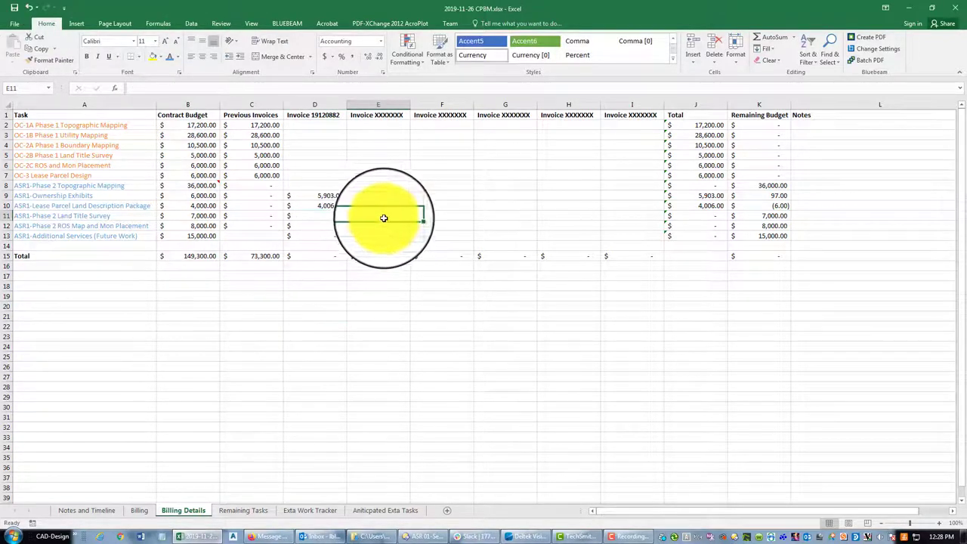
Rename the header of the column after Invoice 19120882 to Invoice 19120883.
{"action": "double_click", "coordinate": [385, 115]}
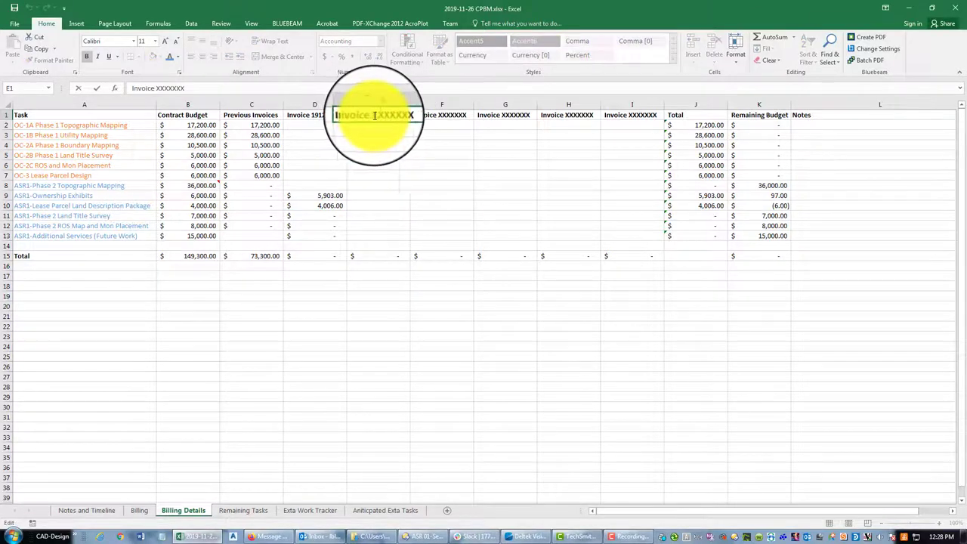
{"action": "left_click_drag", "start_coordinate": [374, 113], "coordinate": [444, 121]}
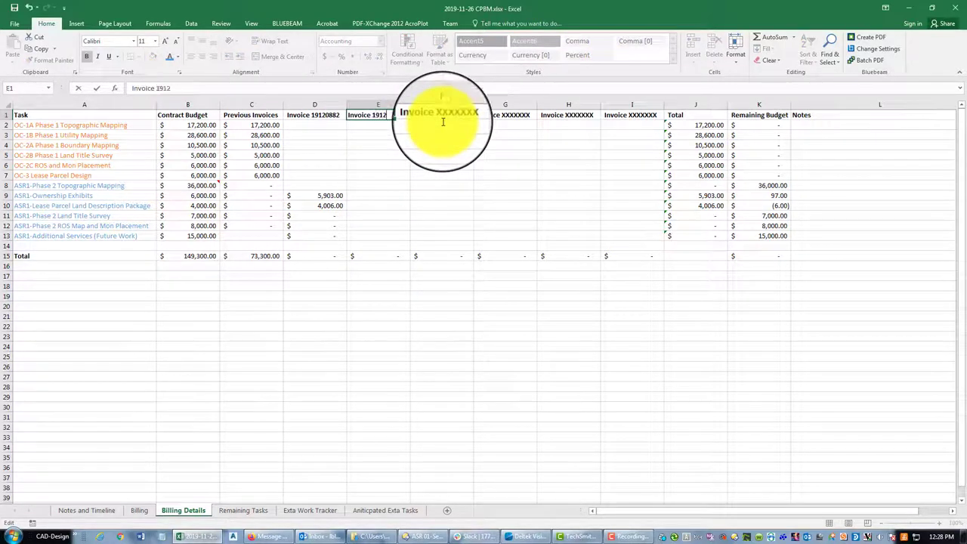
{"action": "type", "text": "19120883"}
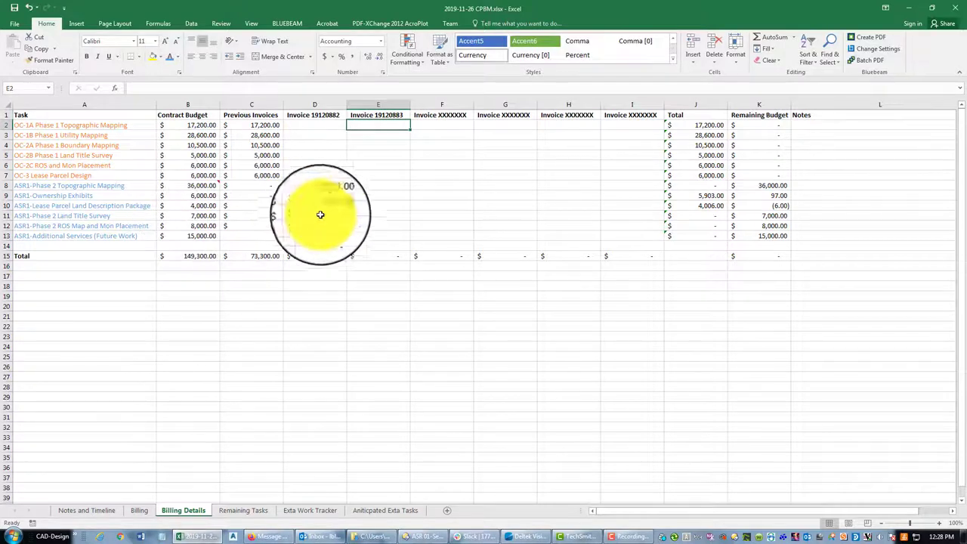
Under Invoice 19120883, enter 1200 for ASR1-Lease Parcel Land Description Package and 4200 for ASR1-Phase 2 Land Title Survey.
{"action": "left_click", "coordinate": [367, 215]}
{"action": "type", "text": "1200"}
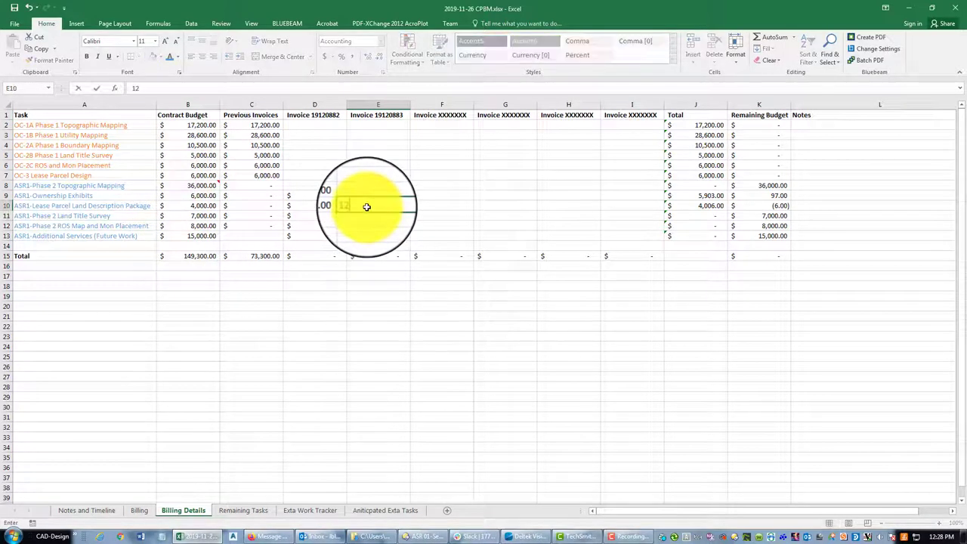
{"action": "key", "text": "Return"}
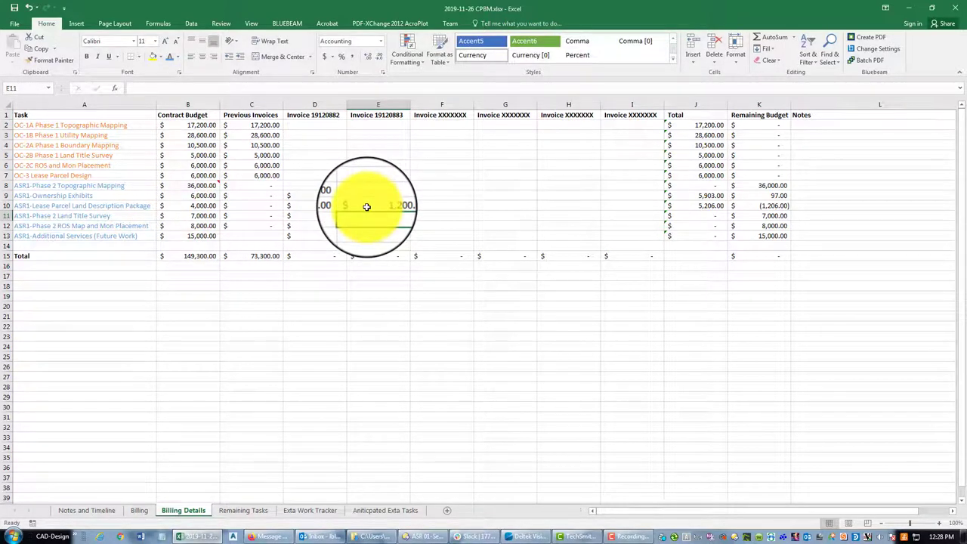
{"action": "type", "text": "40"}
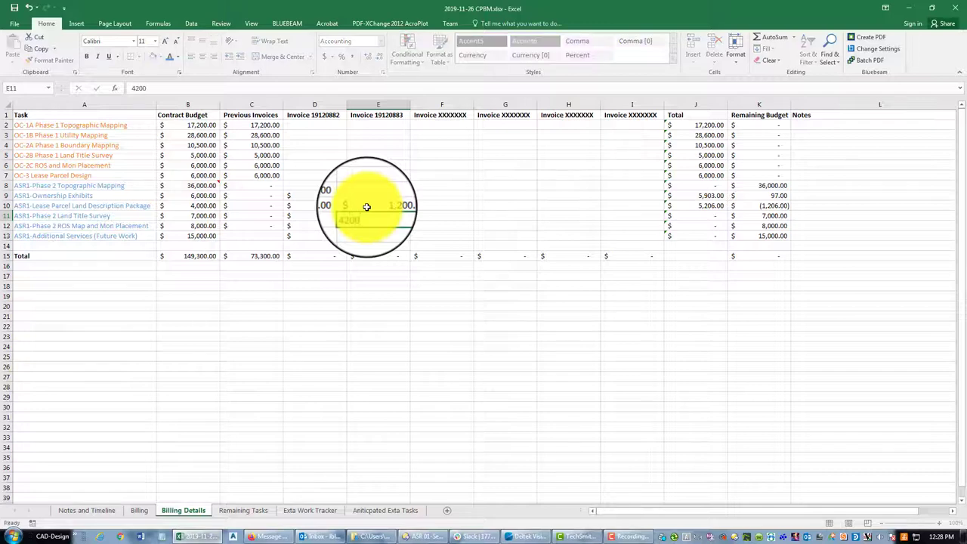
{"action": "left_click", "coordinate": [43, 218]}
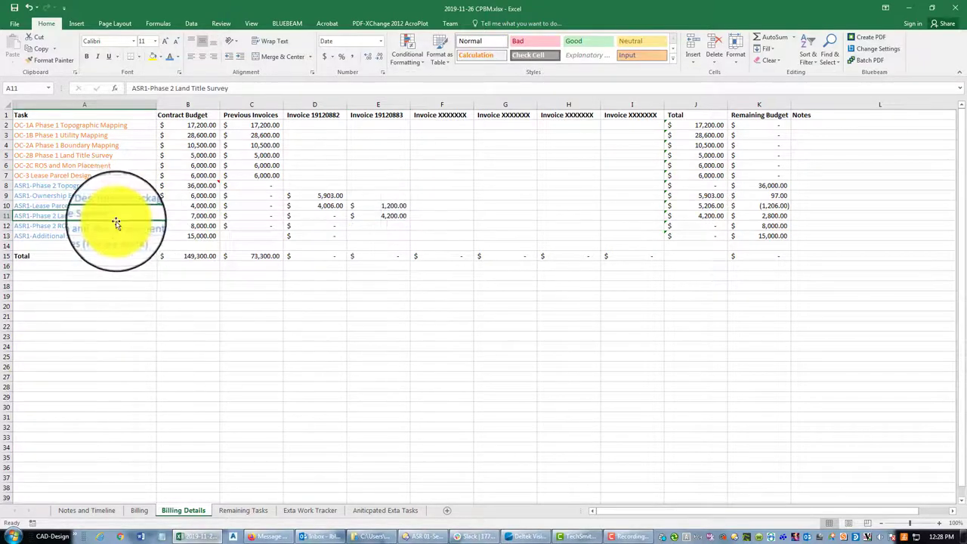
Look at the Remaining Tasks sheet, then check the lease parcel, land title survey and ROS Map tasks' Remaining Budget in Billing Details.
{"action": "left_click", "coordinate": [255, 513]}
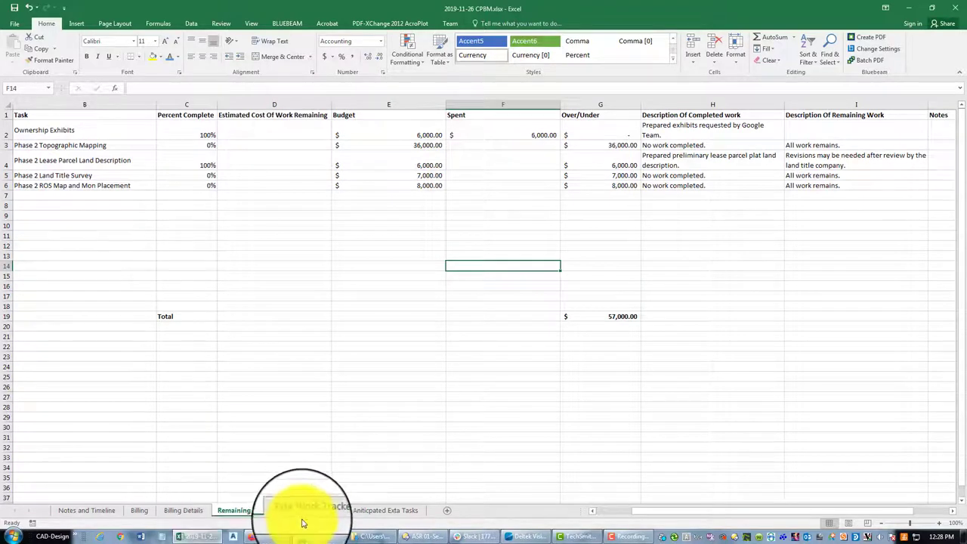
{"action": "left_click", "coordinate": [193, 517]}
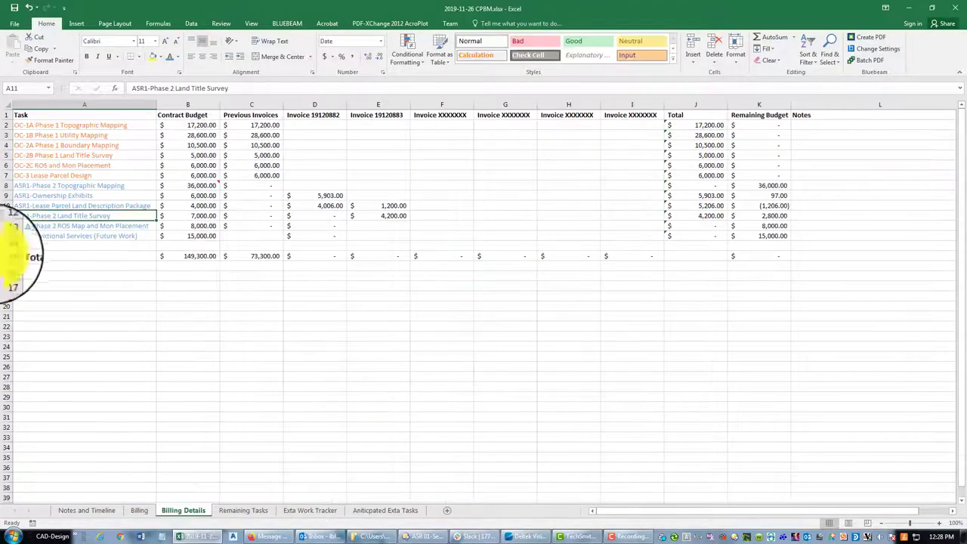
{"action": "left_click", "coordinate": [786, 209]}
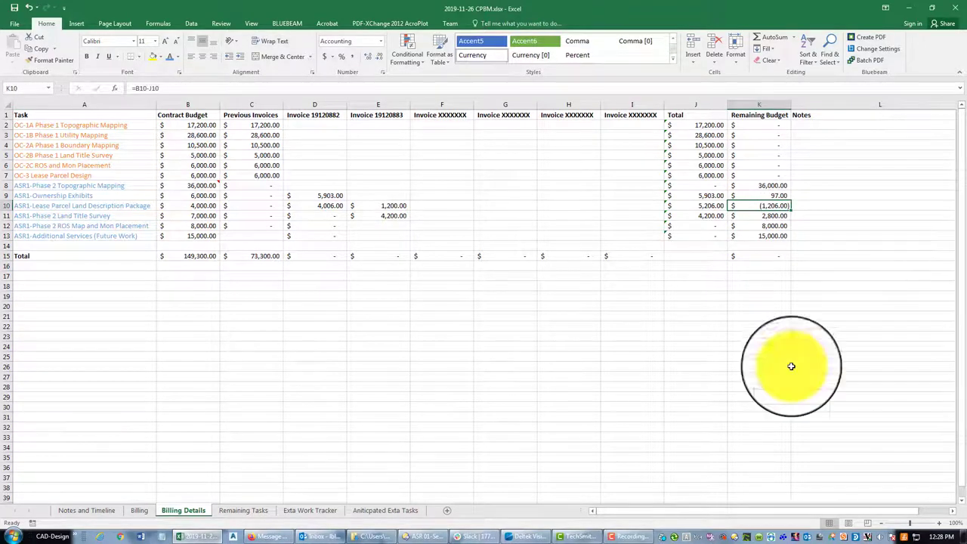
{"action": "left_click", "coordinate": [766, 216]}
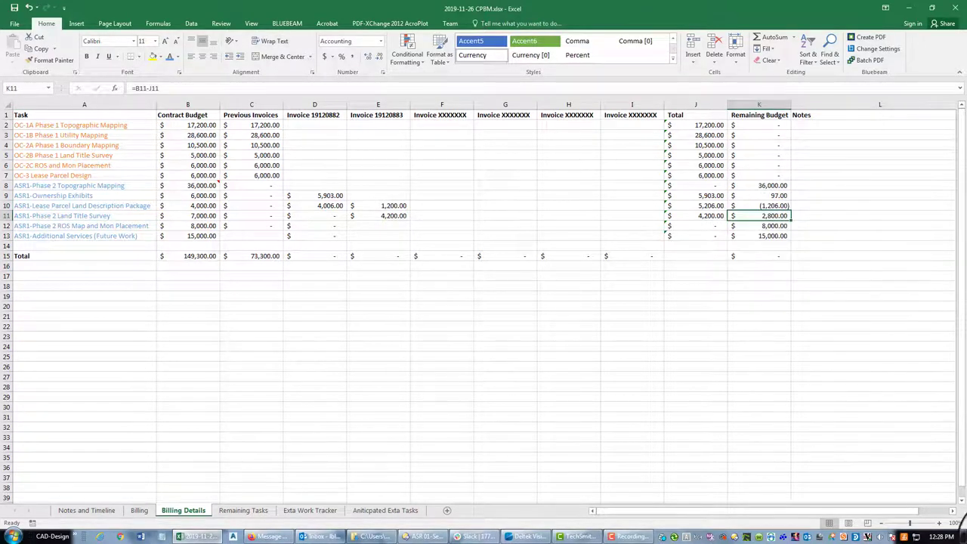
{"action": "left_click", "coordinate": [759, 226]}
Review the Invoice 19120883 amounts and compare the lease parcel task's amount with its Total and Remaining Budget.
{"action": "left_click", "coordinate": [379, 206]}
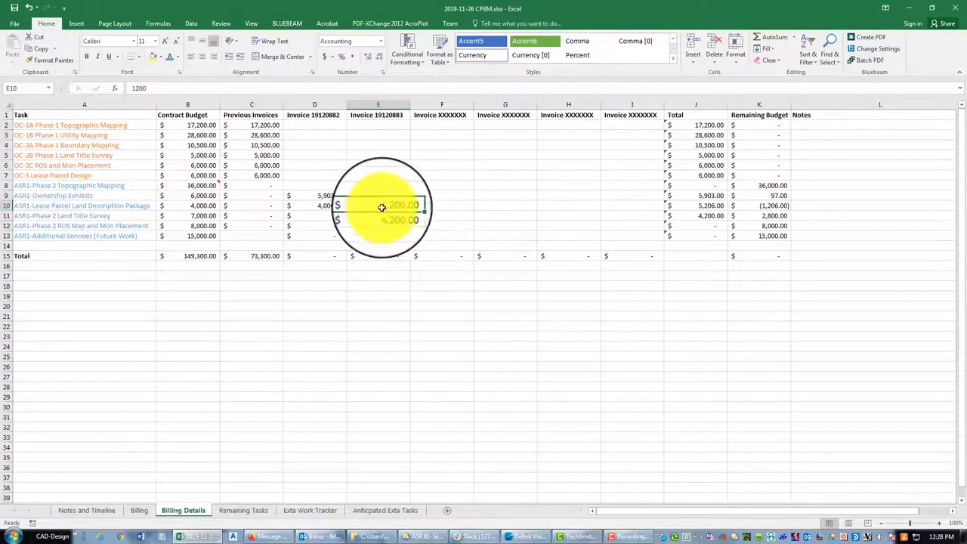
{"action": "mouse_move", "coordinate": [382, 207]}
{"action": "left_mouse_down"}
{"action": "mouse_move", "coordinate": [434, 220]}
{"action": "mouse_move", "coordinate": [399, 205]}
{"action": "left_mouse_up"}
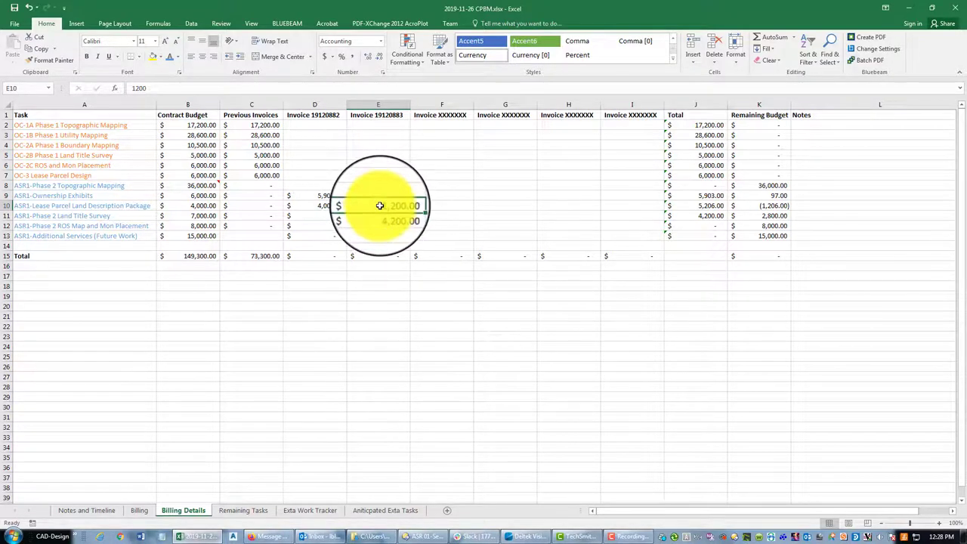
{"action": "left_click", "coordinate": [749, 205]}
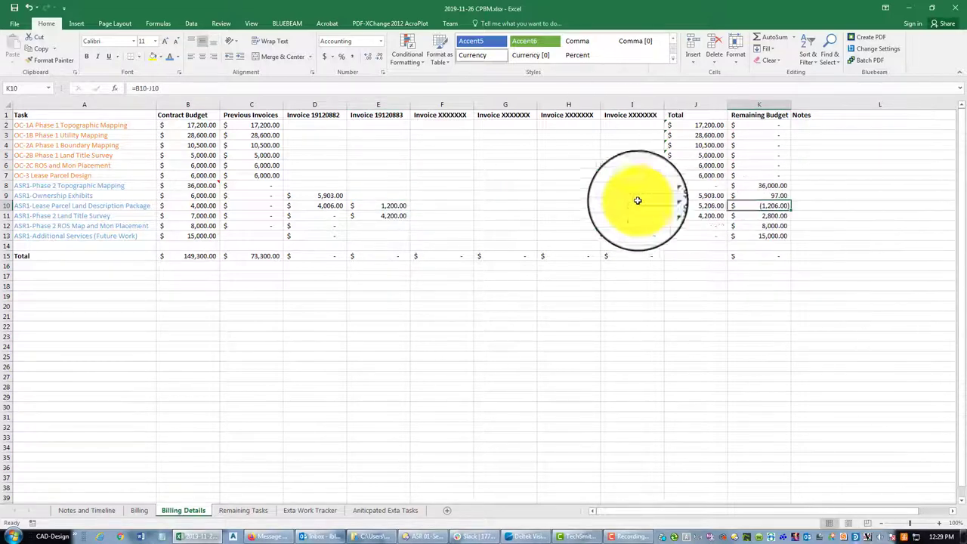
{"action": "left_click", "coordinate": [688, 205]}
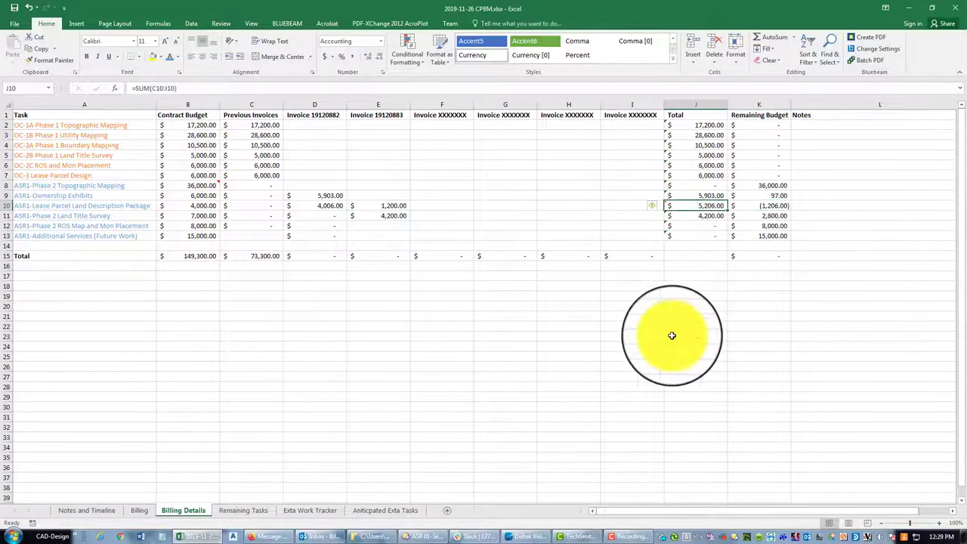
{"action": "left_click", "coordinate": [395, 205]}
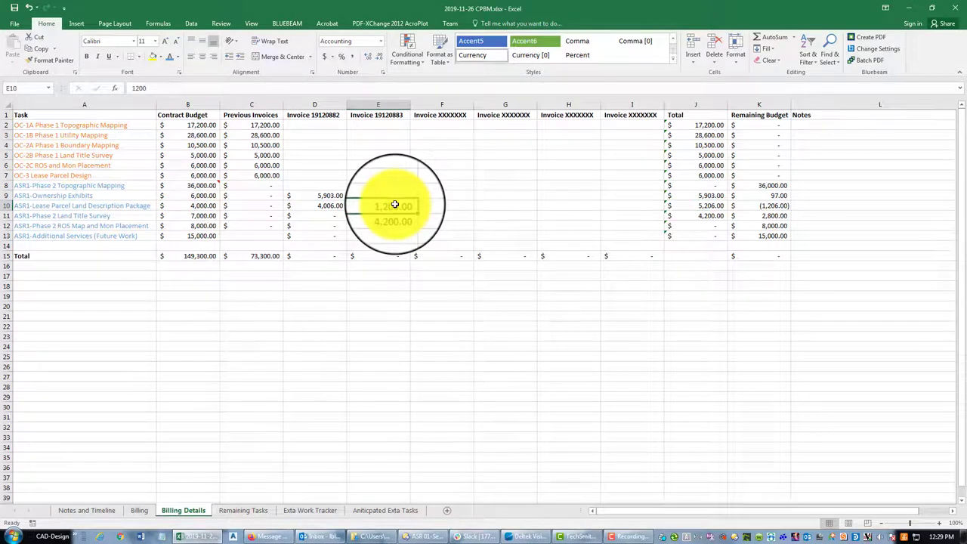
{"action": "left_click", "coordinate": [389, 215]}
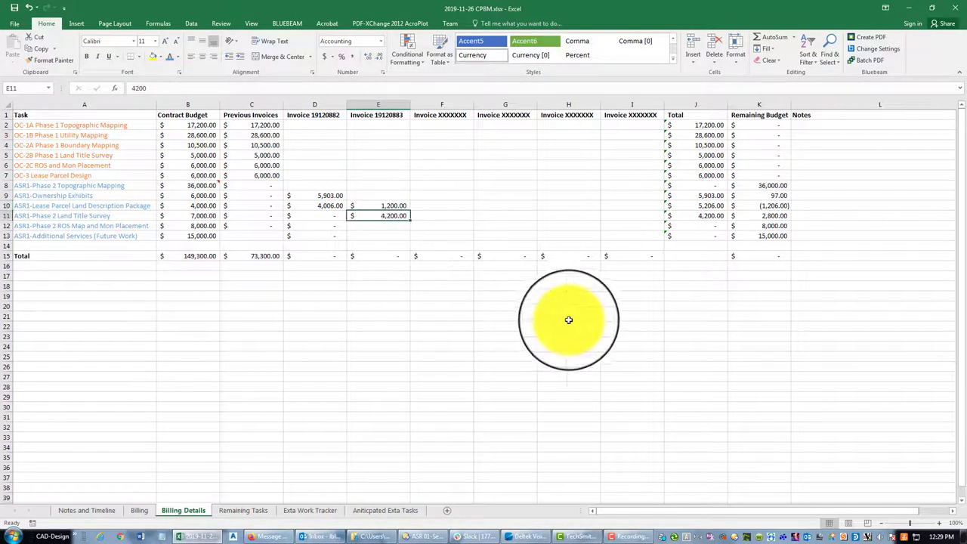
{"action": "left_click", "coordinate": [400, 205]}
Change the Invoice 19120883 amount for ASR1-Phase 2 Land Title Survey to 5400.
{"action": "left_click", "coordinate": [399, 215]}
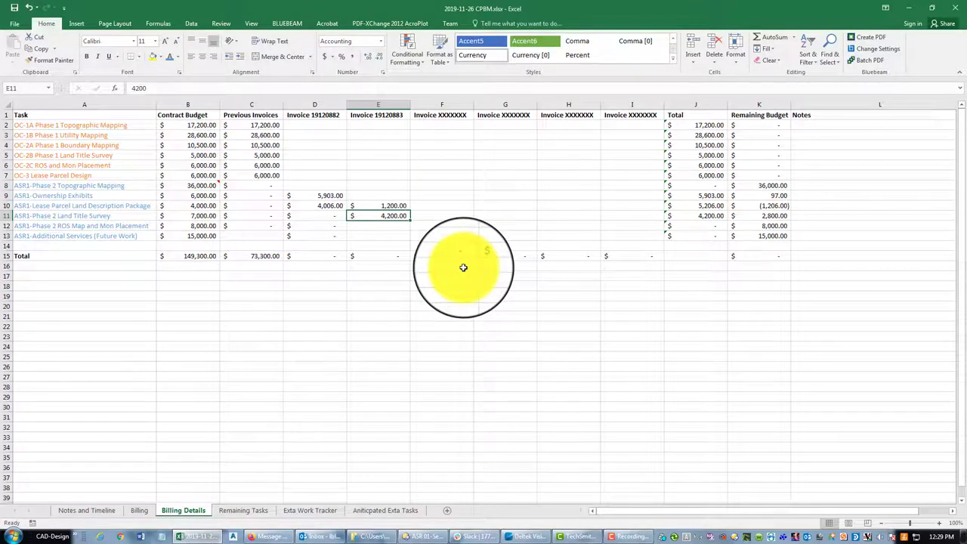
{"action": "type", "text": "5400"}
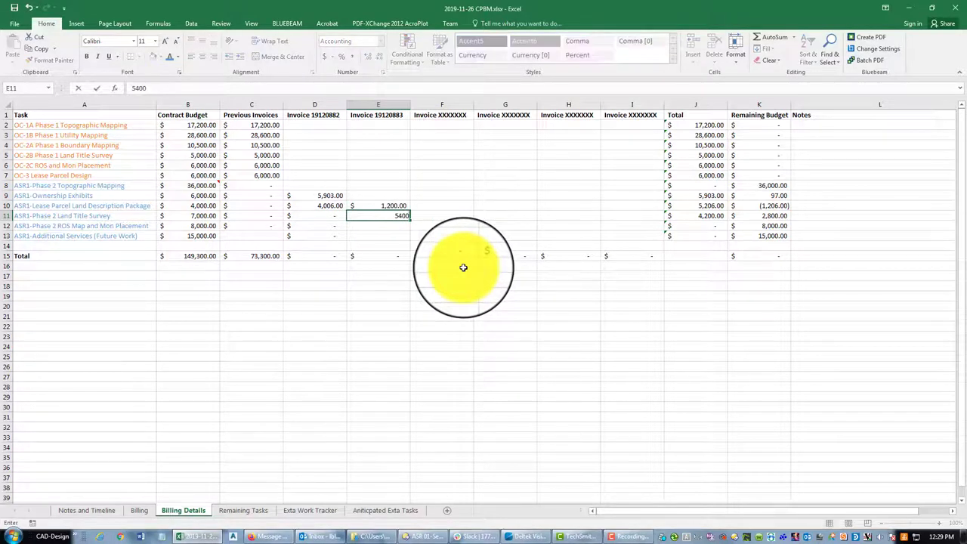
{"action": "key", "text": "Return"}
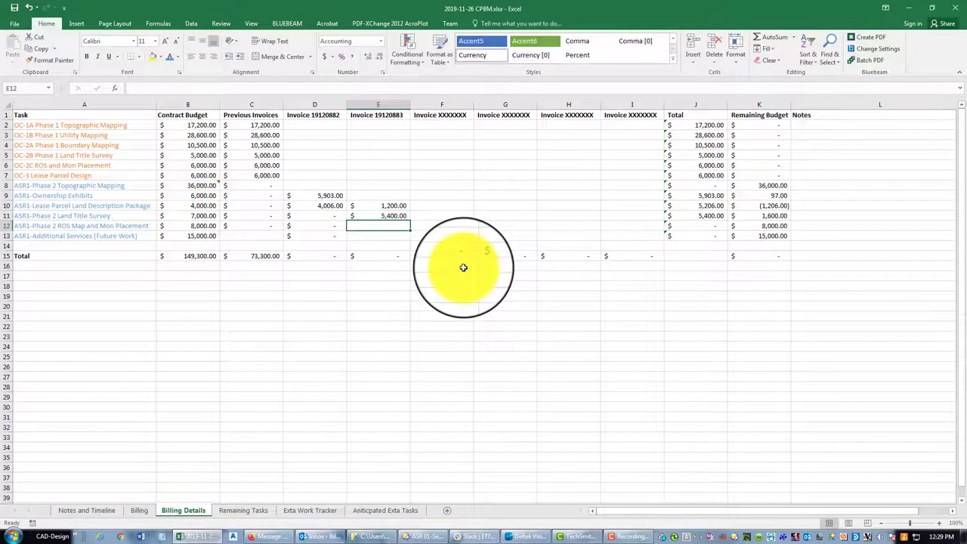
Clear both amounts under Invoice 19120883 and reset that column's header to Invoice XXXXXXX.
{"action": "left_click", "coordinate": [375, 202]}
{"action": "key", "text": "Delete"}
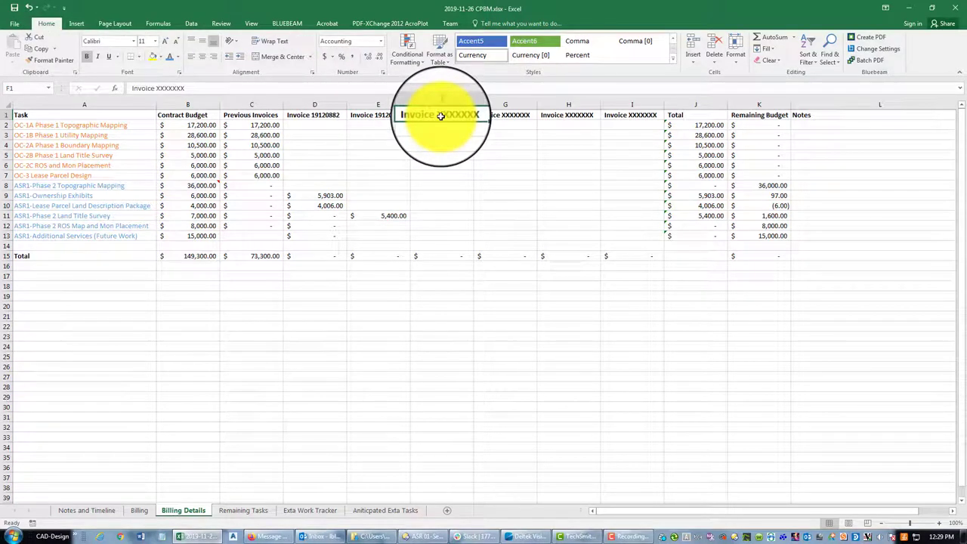
{"action": "key", "text": "ctrl+c"}
{"action": "left_click", "coordinate": [368, 114]}
{"action": "key", "text": "ctrl+v"}
{"action": "left_click", "coordinate": [476, 224]}
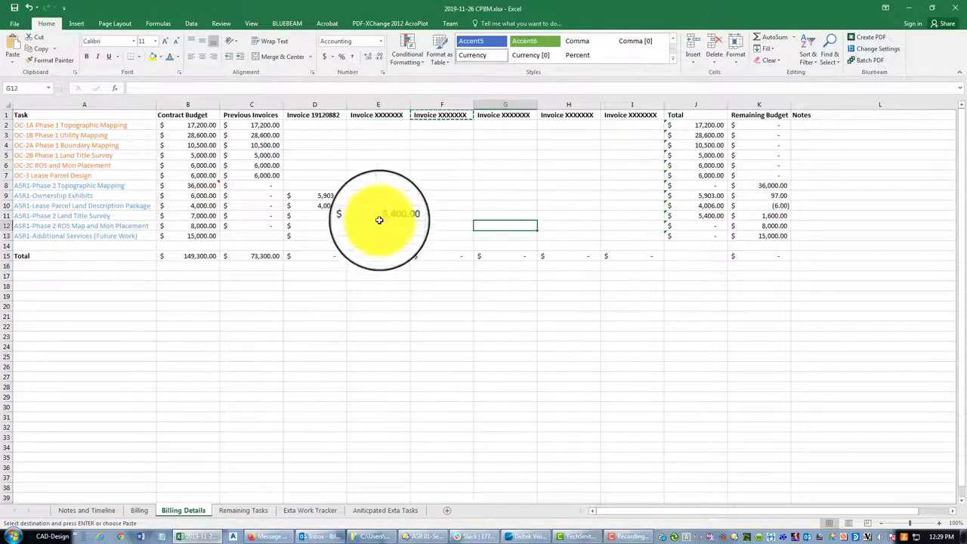
{"action": "left_click", "coordinate": [379, 216]}
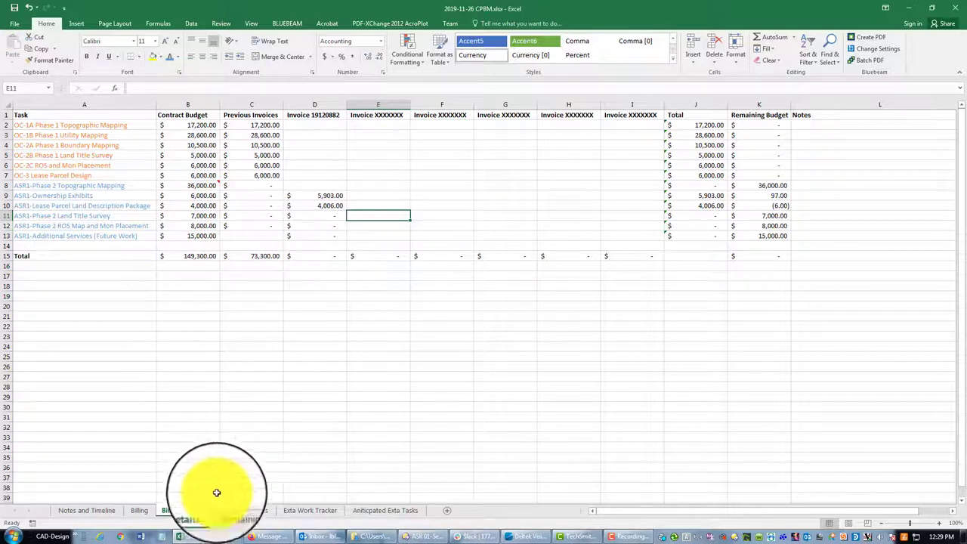